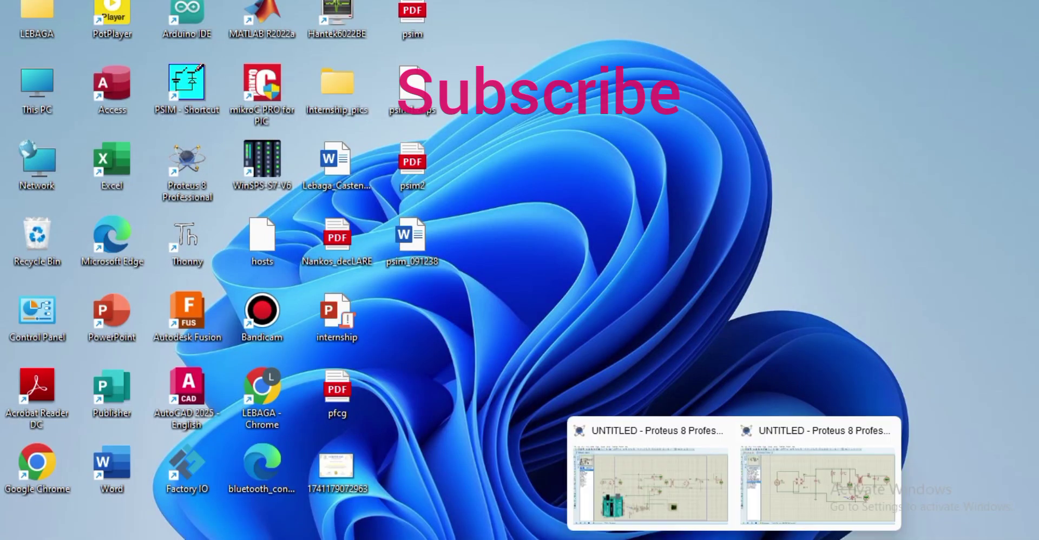
Bring up the finished AC-to-DC converter schematic, stop its simulation and look over the whole circuit.
left_click(817, 484)
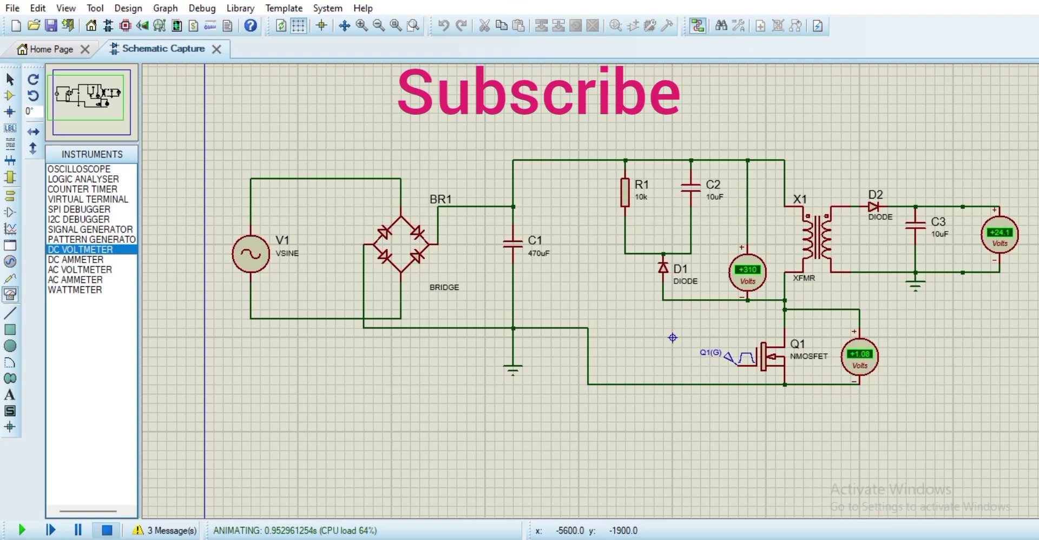
left_click(106, 531)
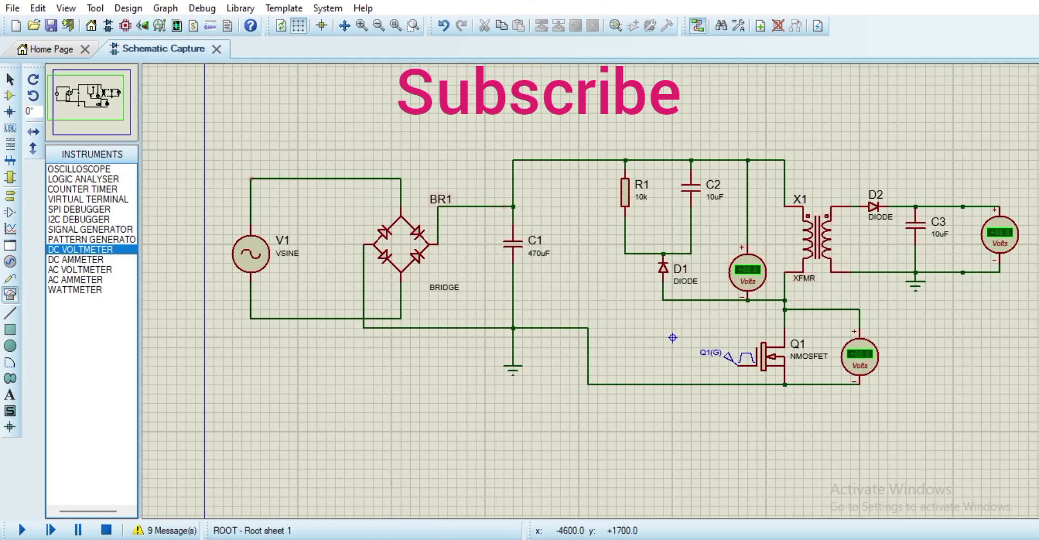
left_click_drag(214, 122, 1036, 432)
left_click(721, 497)
Check the properties of the sine source V1 in the finished schematic, then run its simulation.
double_click(250, 253)
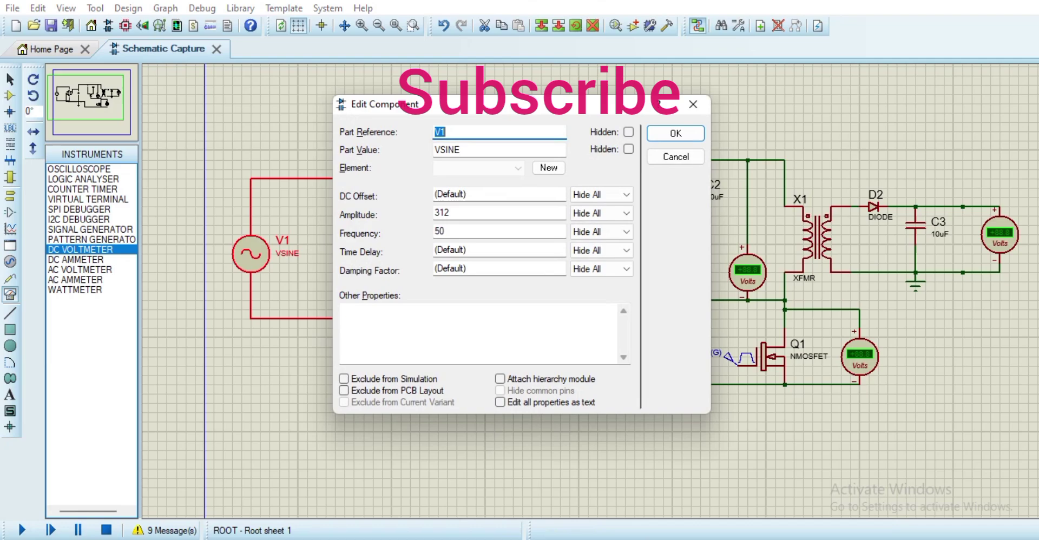
left_click(693, 104)
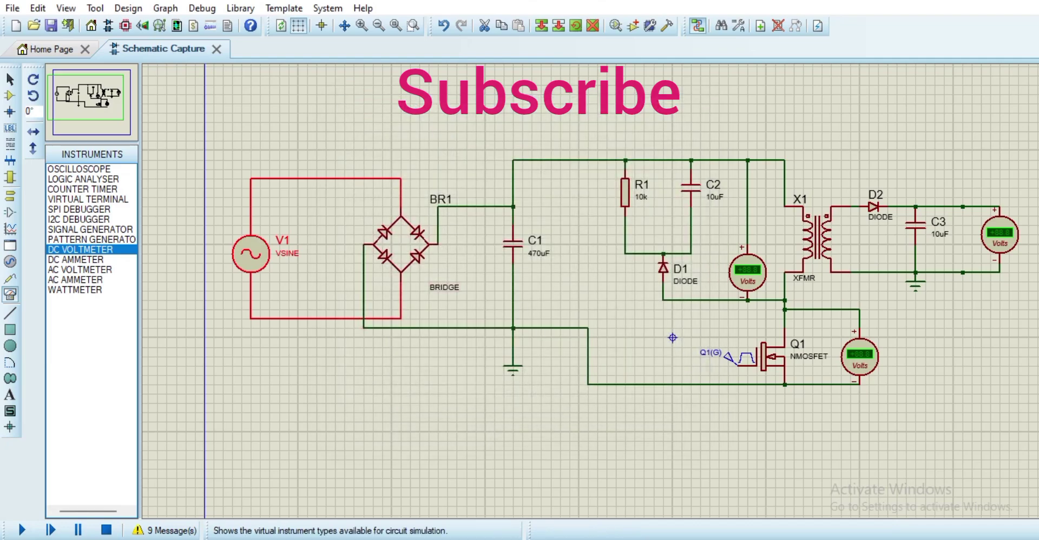
left_click(22, 530)
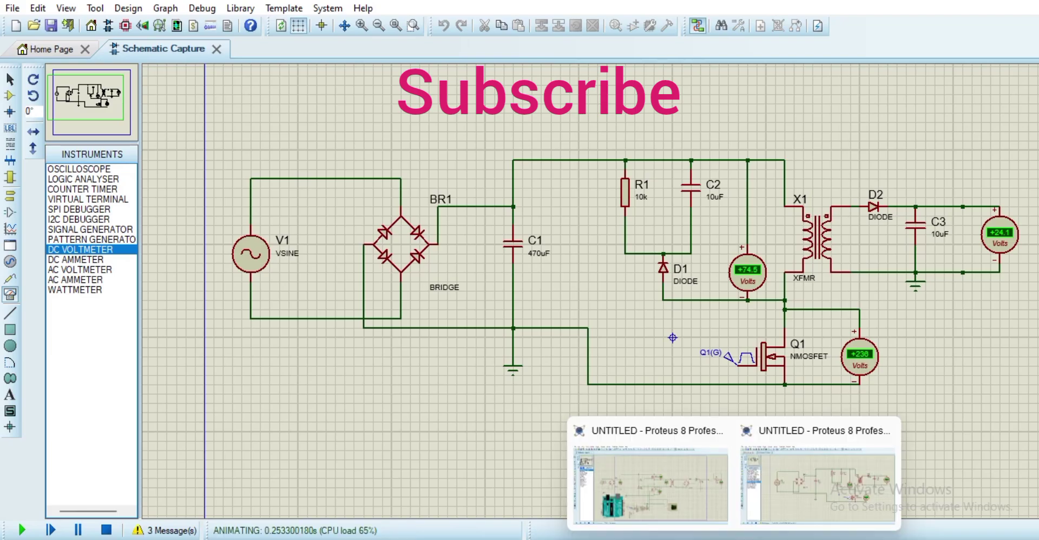
Launch another Proteus 8 Professional window and open a blank schematic sheet in it.
right_click(734, 538)
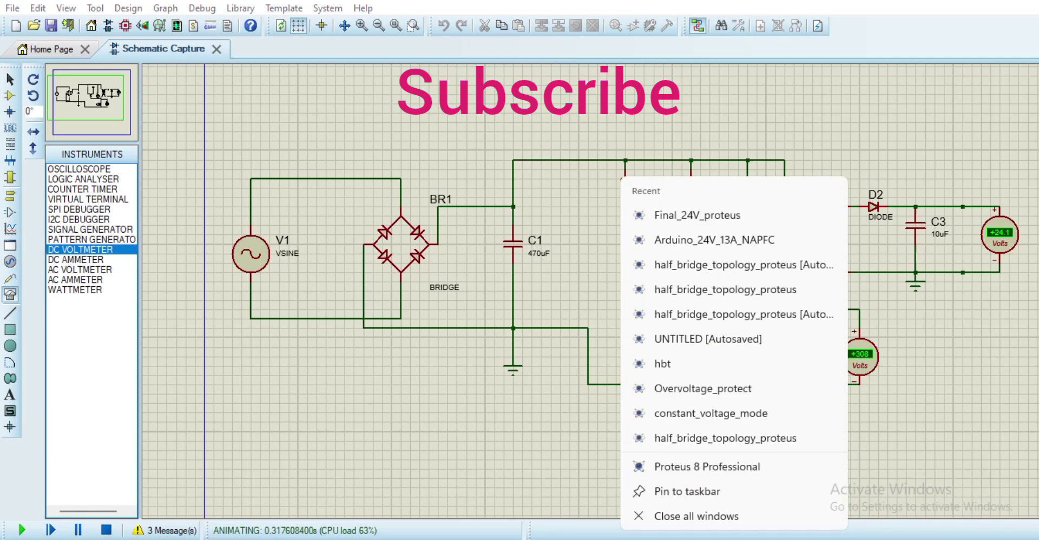
left_click(707, 466)
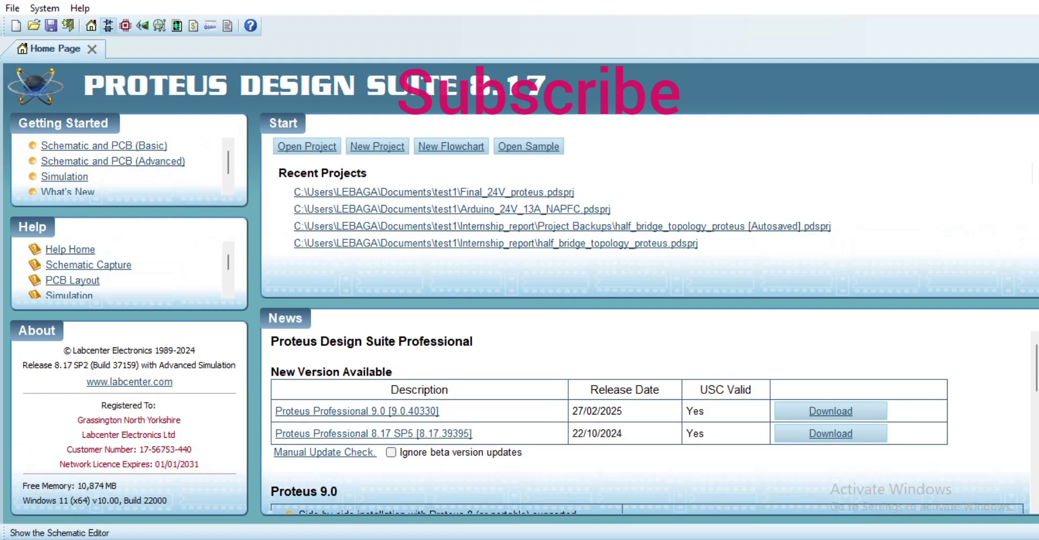
left_click(108, 26)
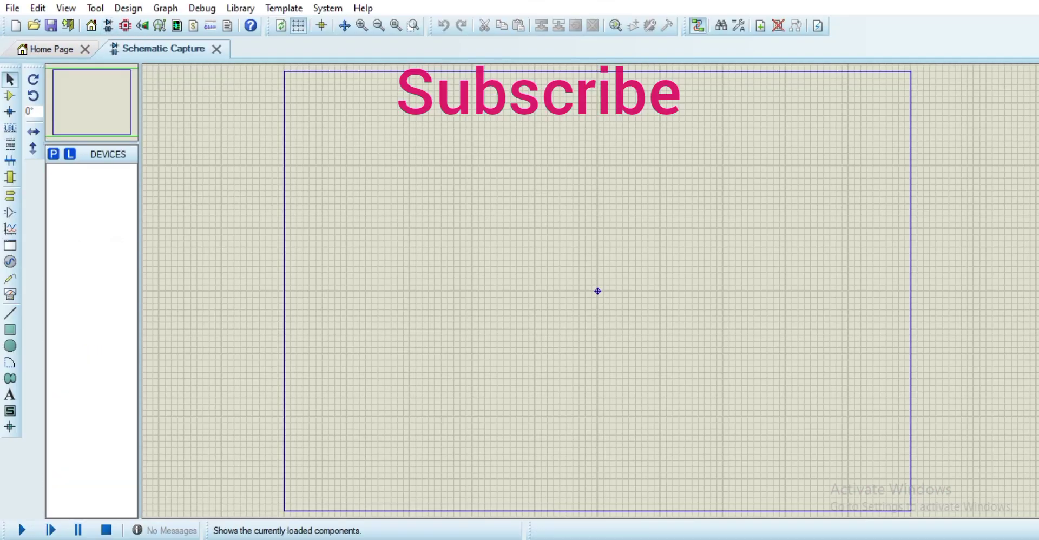
Pick the VSINE voltage source from the device library and place it near the sheet's left border.
left_click(10, 96)
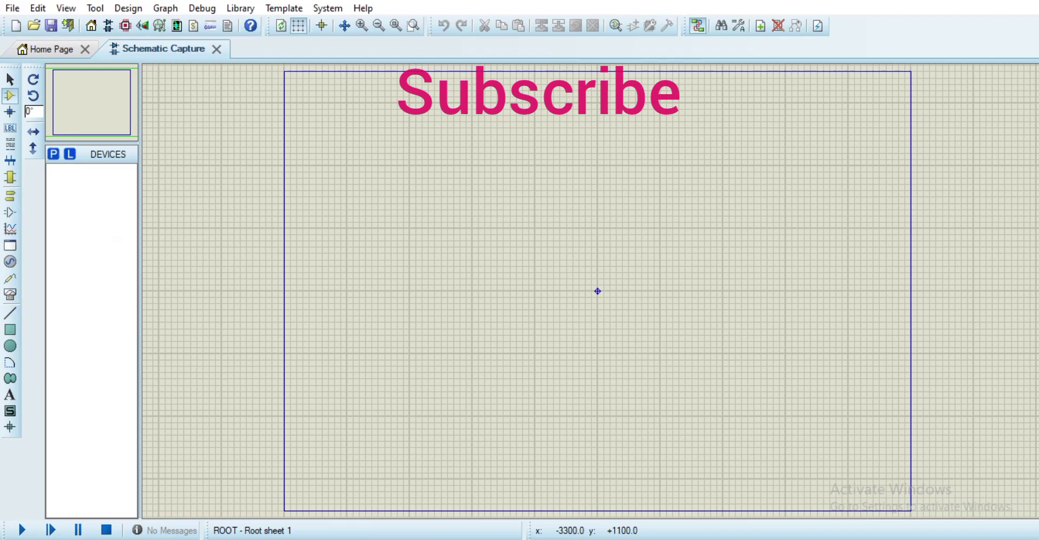
key("p")
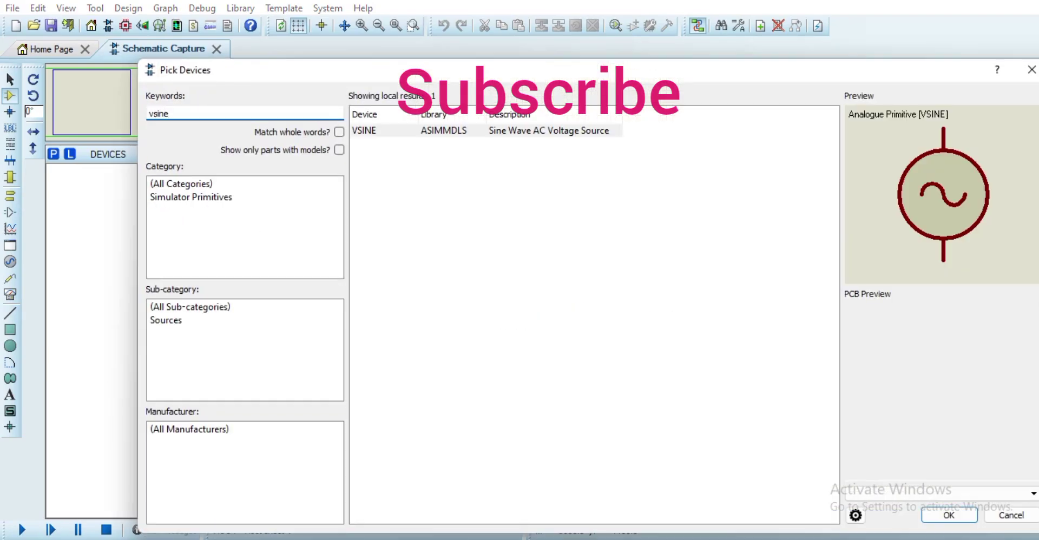
key("Return")
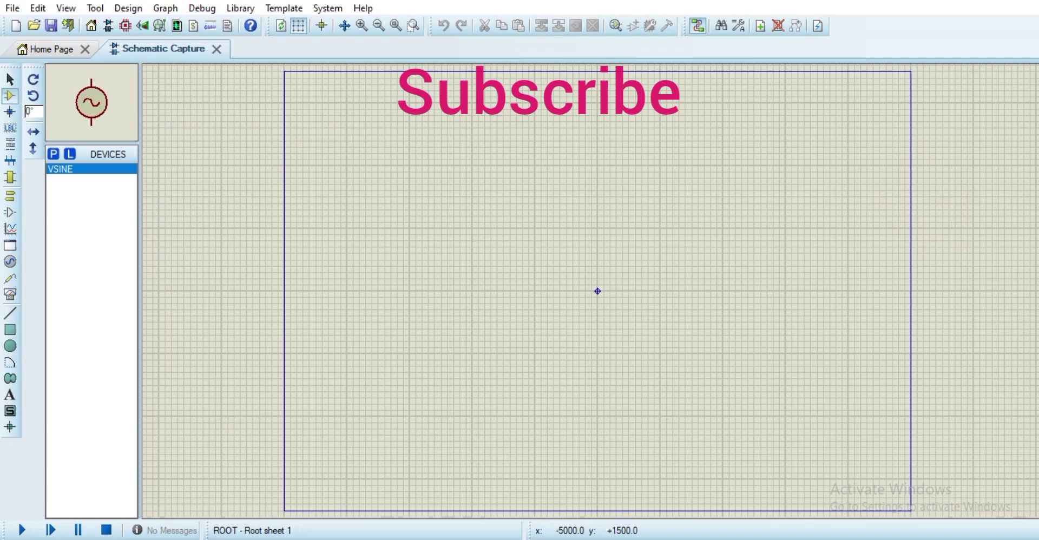
left_click(309, 279)
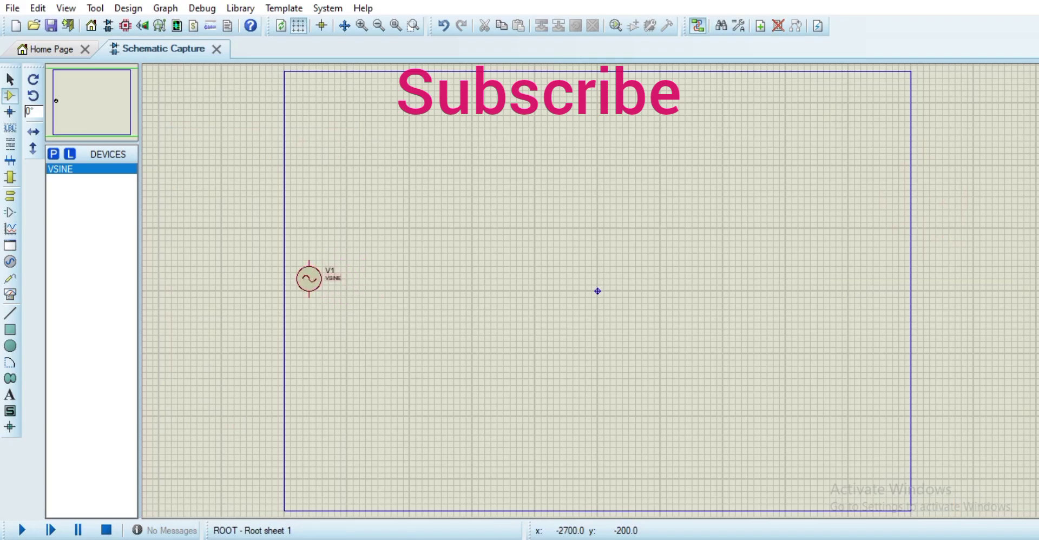
Find the generic BRIDGE rectifier in the device library and place it to the right of the sine source.
key("p")
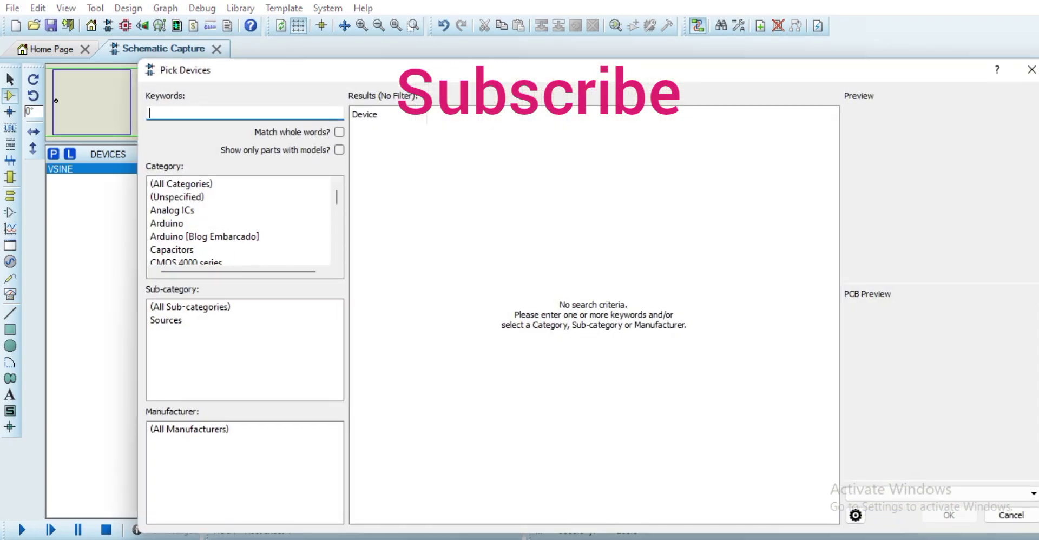
key("BackSpace")
type("bri")
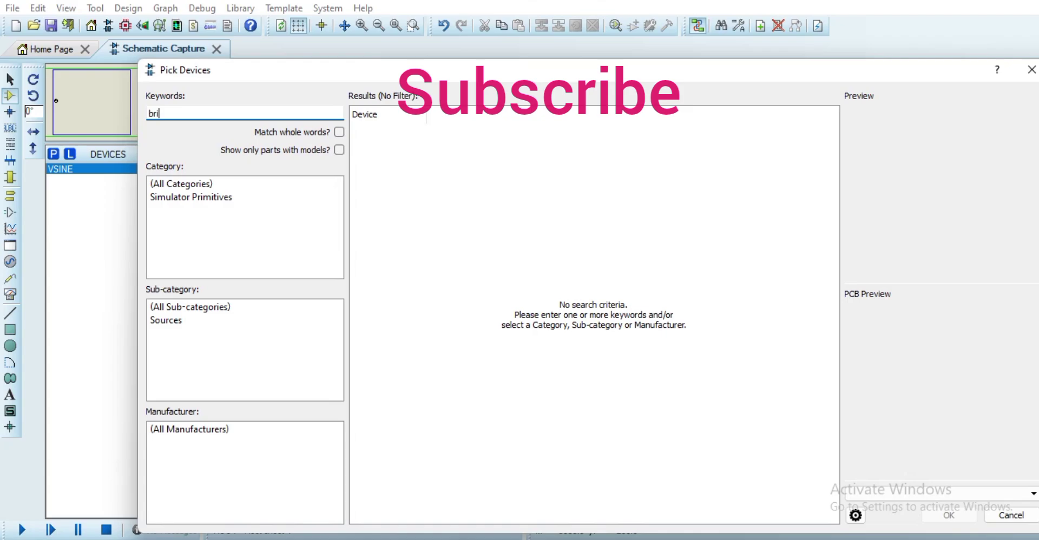
type("dge")
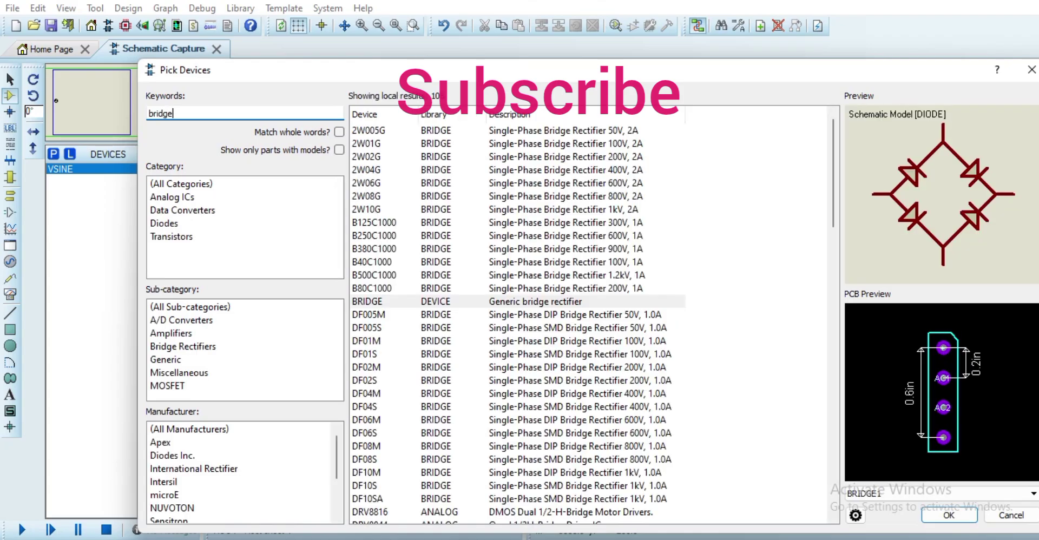
key("Return")
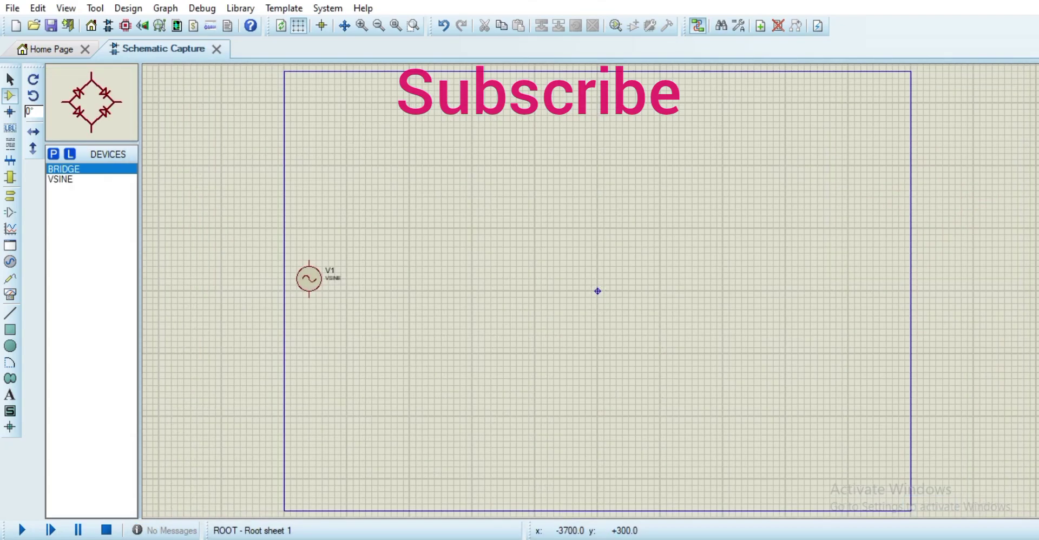
left_click(416, 279)
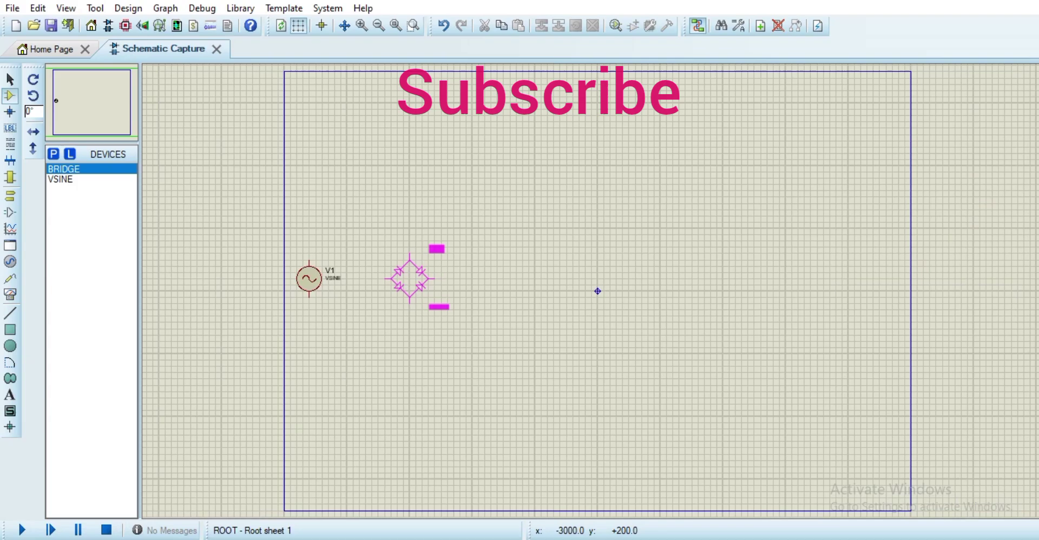
left_click(409, 278)
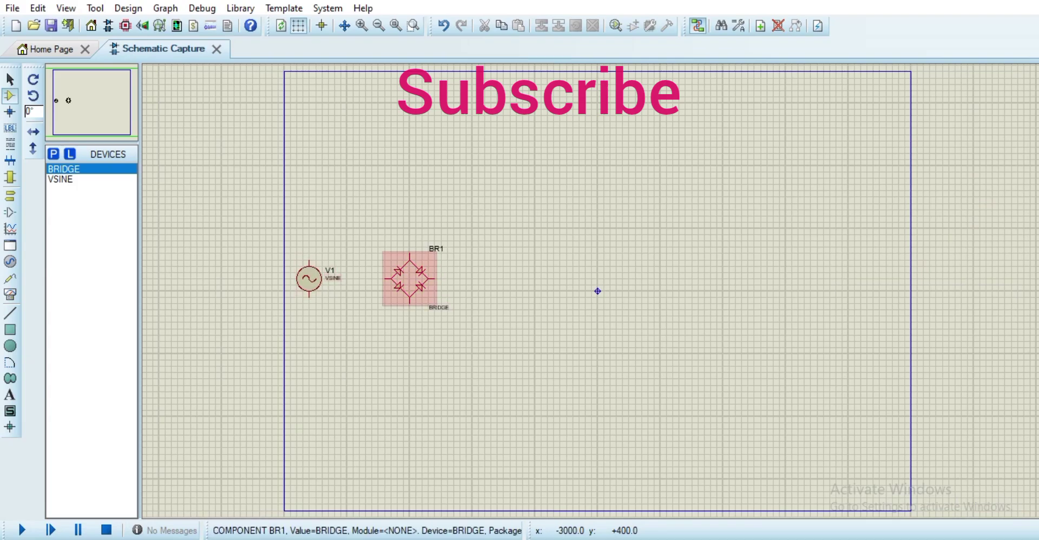
Wire the bridge's upper and lower terminals to the sine source's upper and lower terminals.
left_click(409, 253)
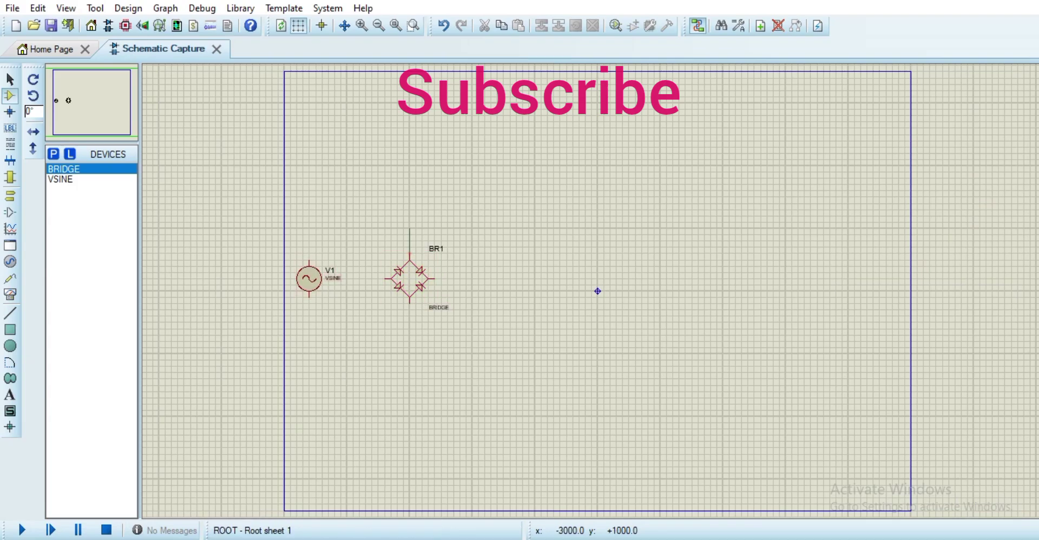
left_click(409, 228)
left_click(309, 255)
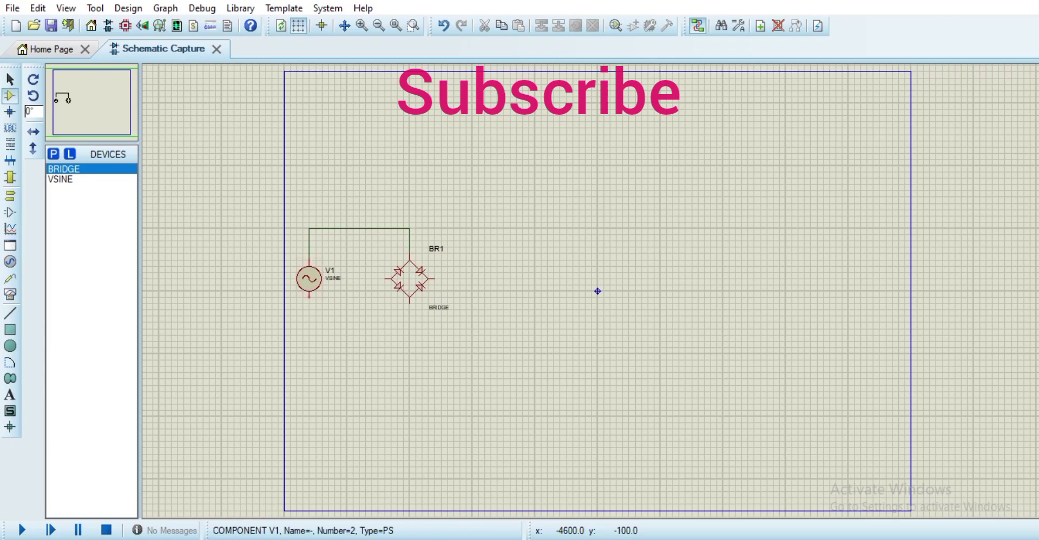
left_click(309, 296)
left_click(410, 305)
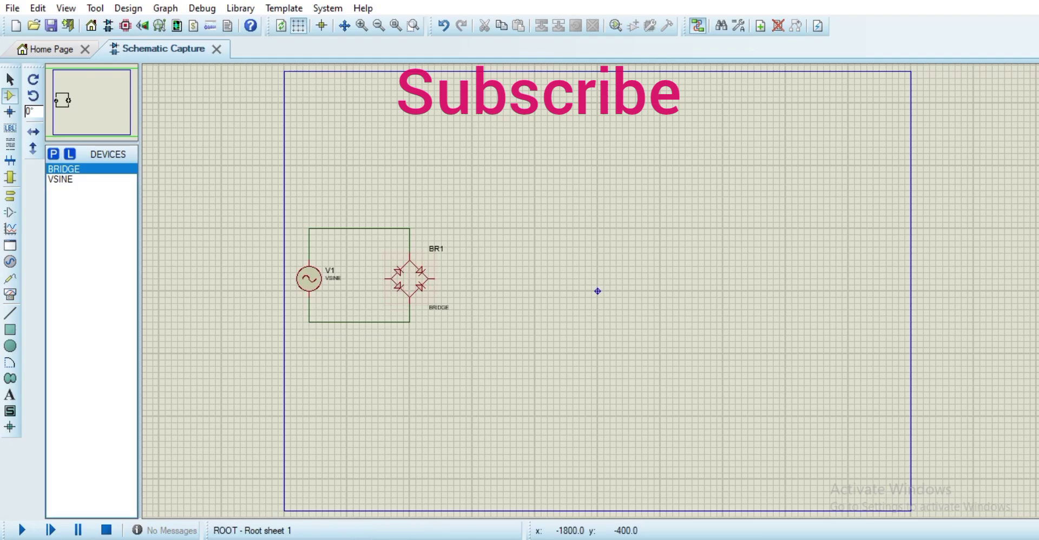
Search the device library for "capacitor primi" and place the CAPACITOR primitive to the right of the bridge.
key("p")
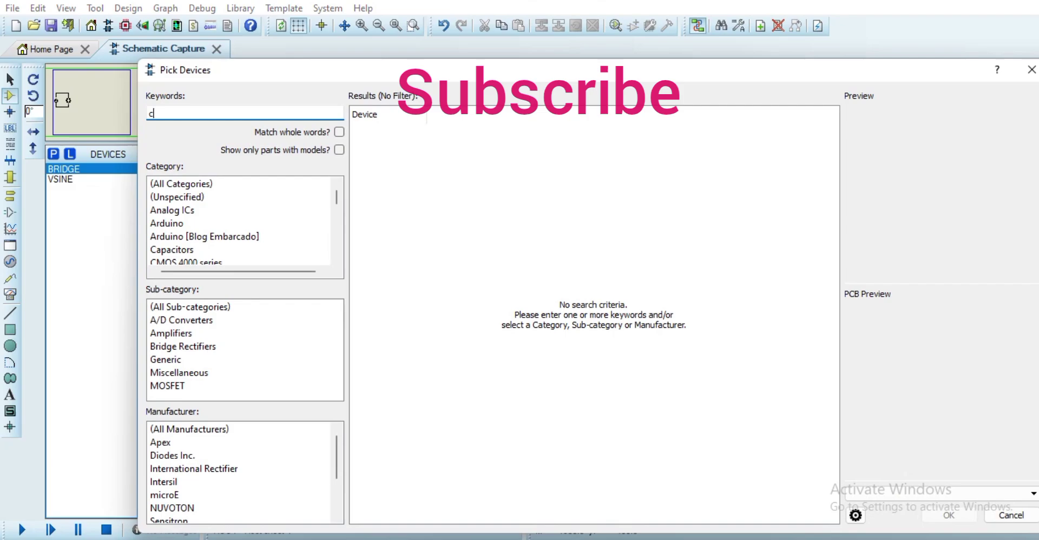
type("capacito")
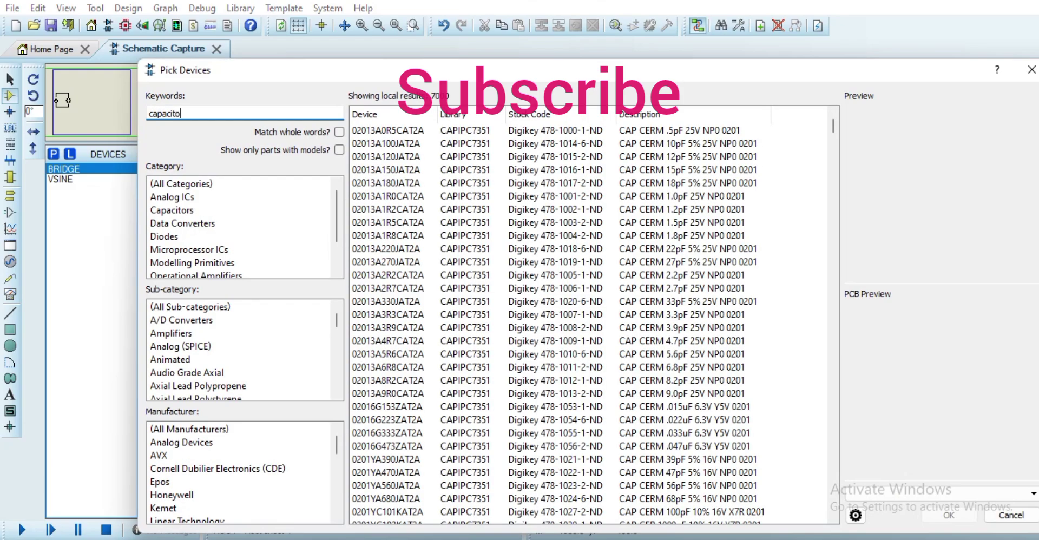
type("r primi")
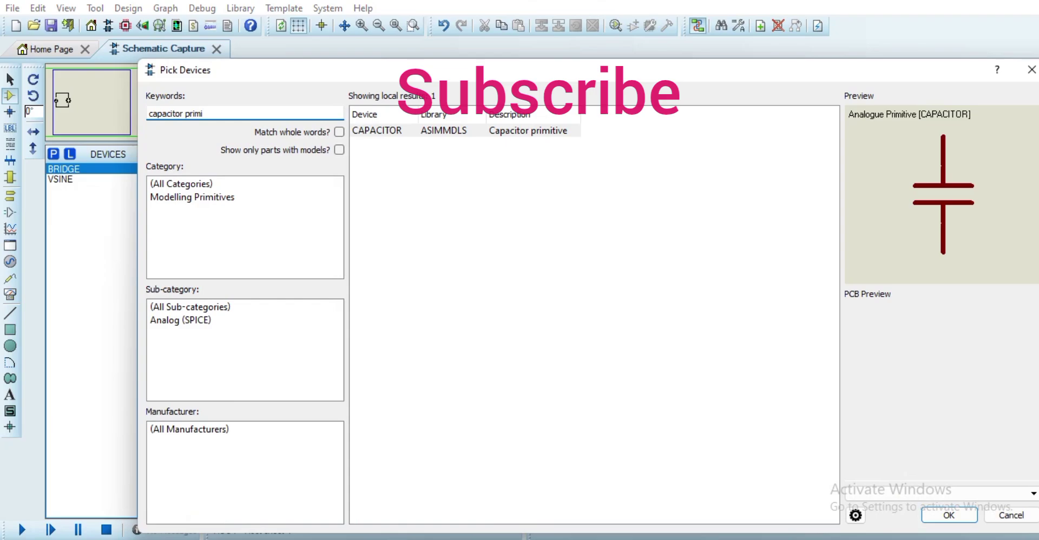
key("Return")
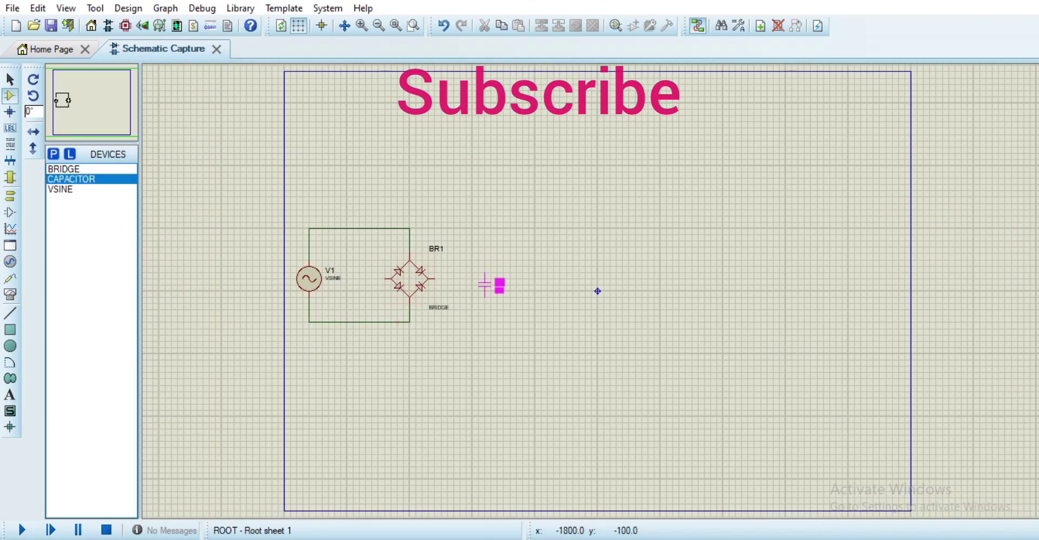
left_click(487, 279)
Wire the bridge's right terminal to the capacitor's upper pin and its left terminal to the capacitor's lower pin.
left_click(435, 279)
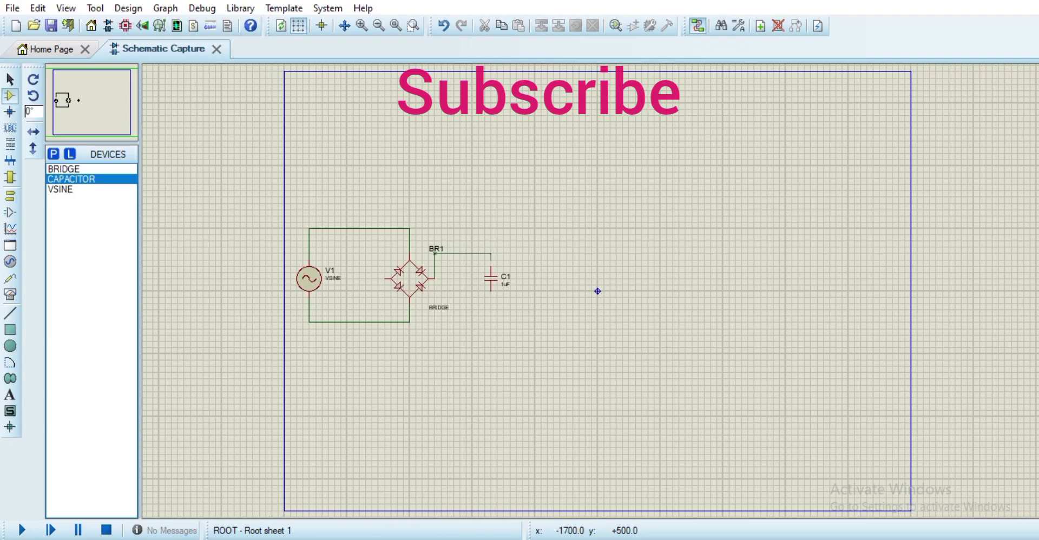
left_click(491, 267)
left_click(385, 278)
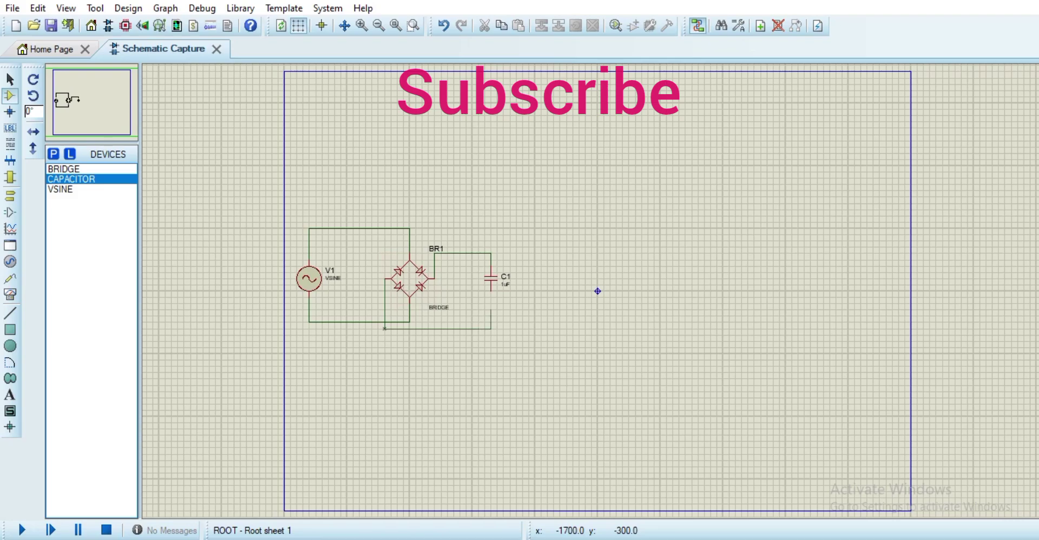
left_click(491, 291)
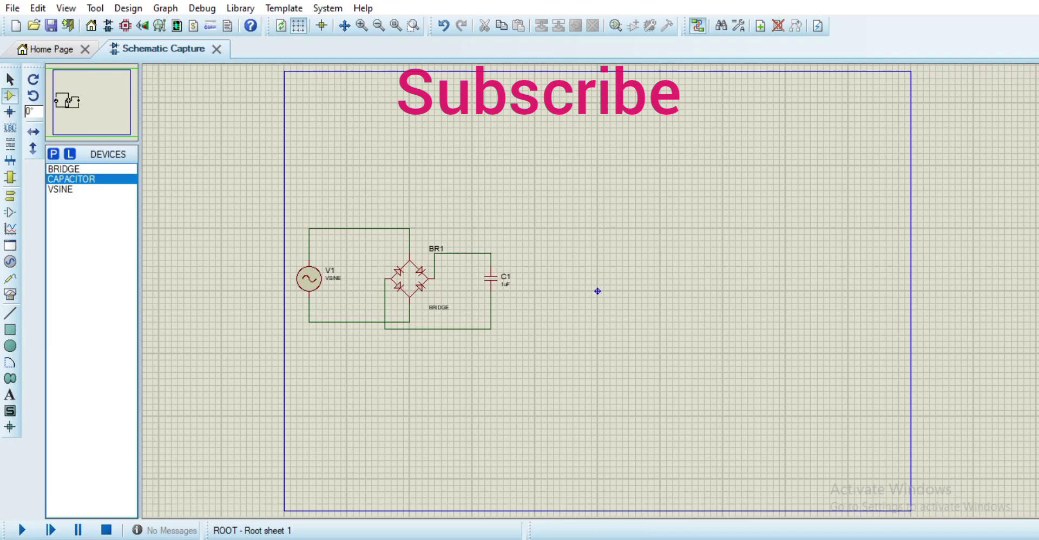
Search the device library for "transformer" and place the XFMR ideal transformer well to the right of the capacitor.
key("p")
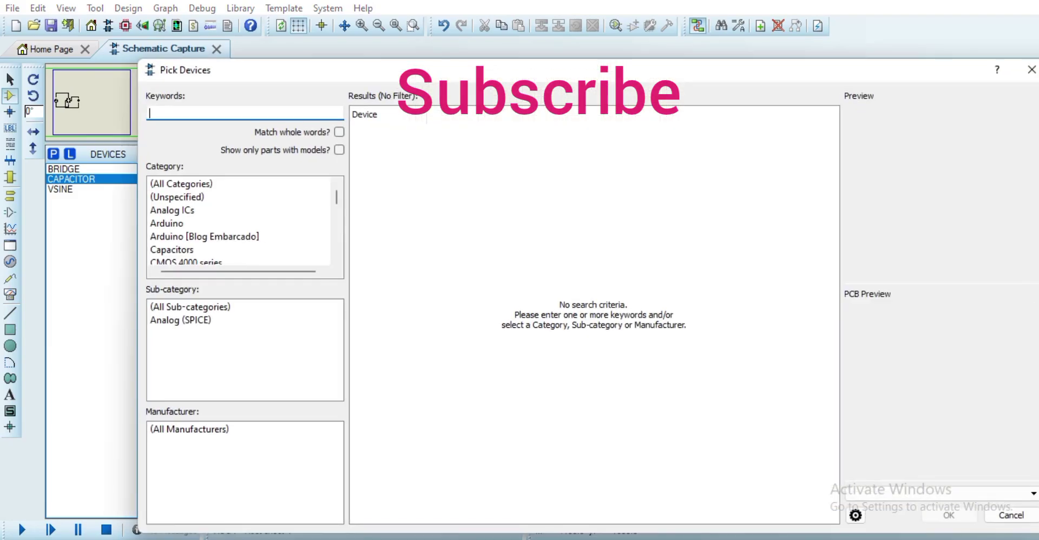
type("transformer")
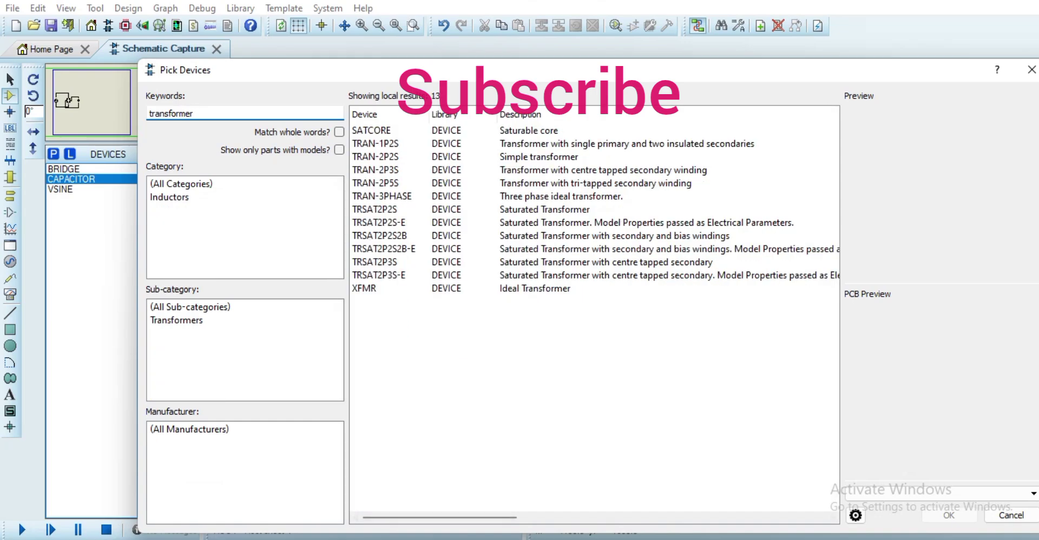
key("Return")
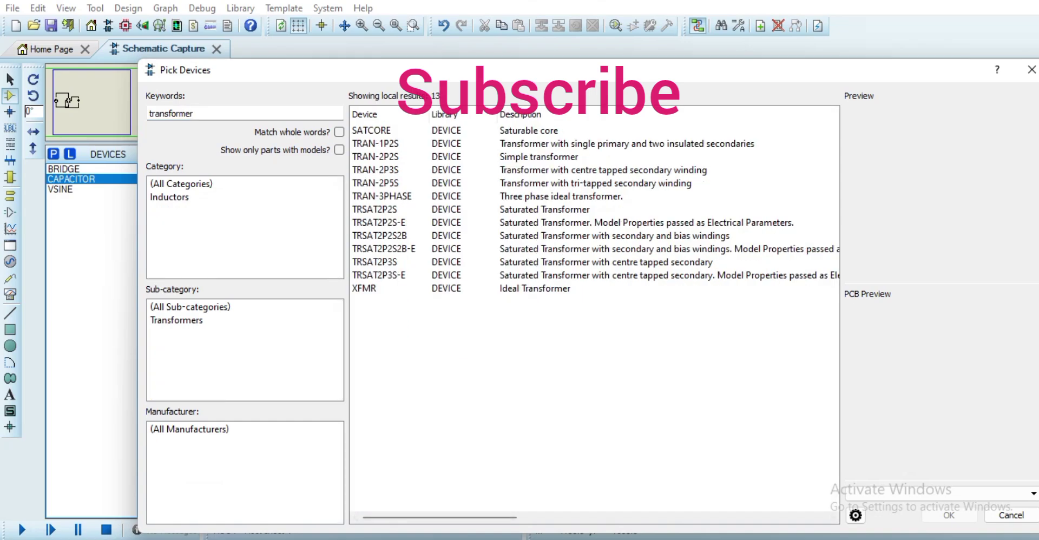
left_click(374, 288)
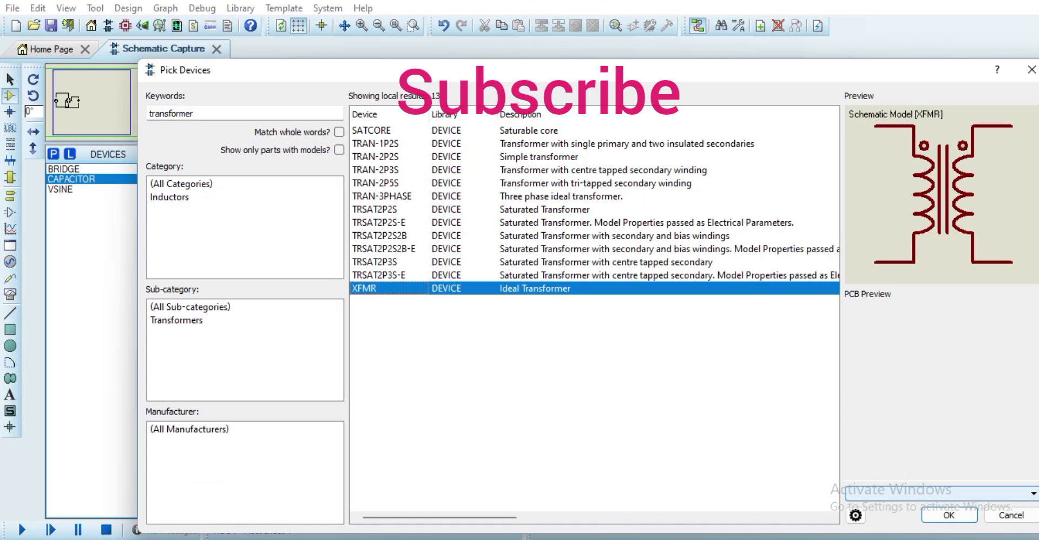
left_click(949, 514)
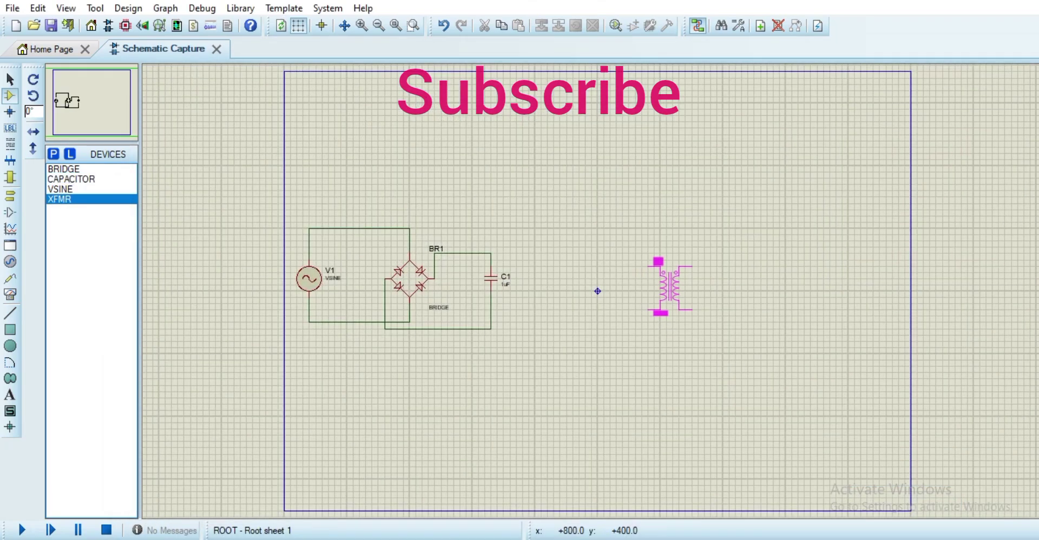
left_click(657, 269)
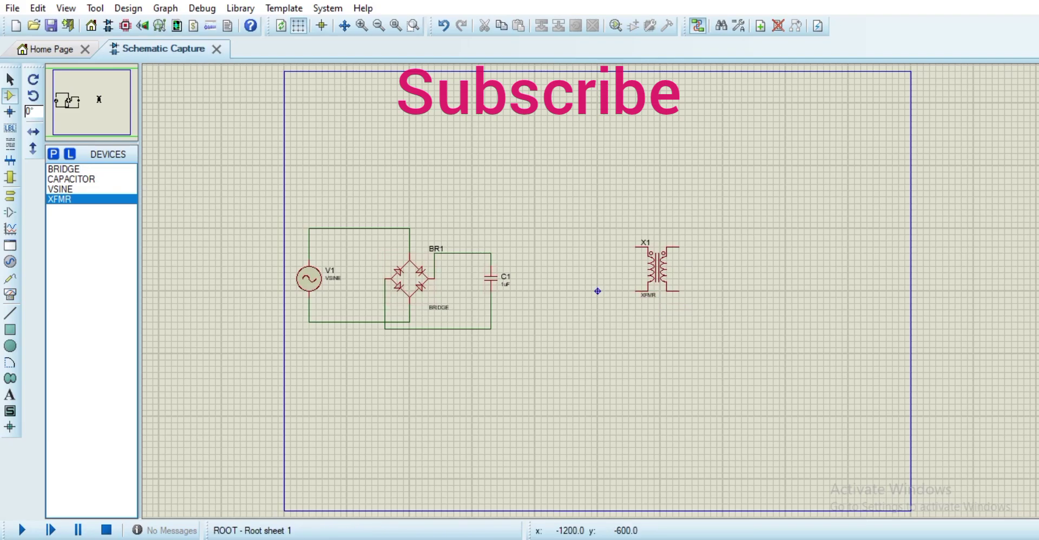
Search the device library for "nmosfet", place the generic NMOSFET from DEVICE below the transformer and wire its drain to the lower primary pin.
type("pnmo")
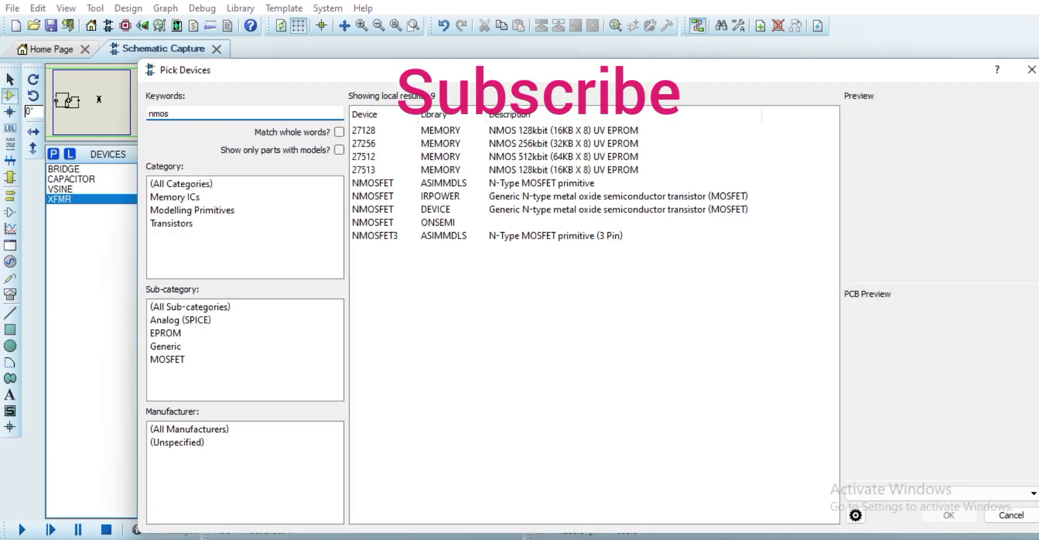
type("sfet")
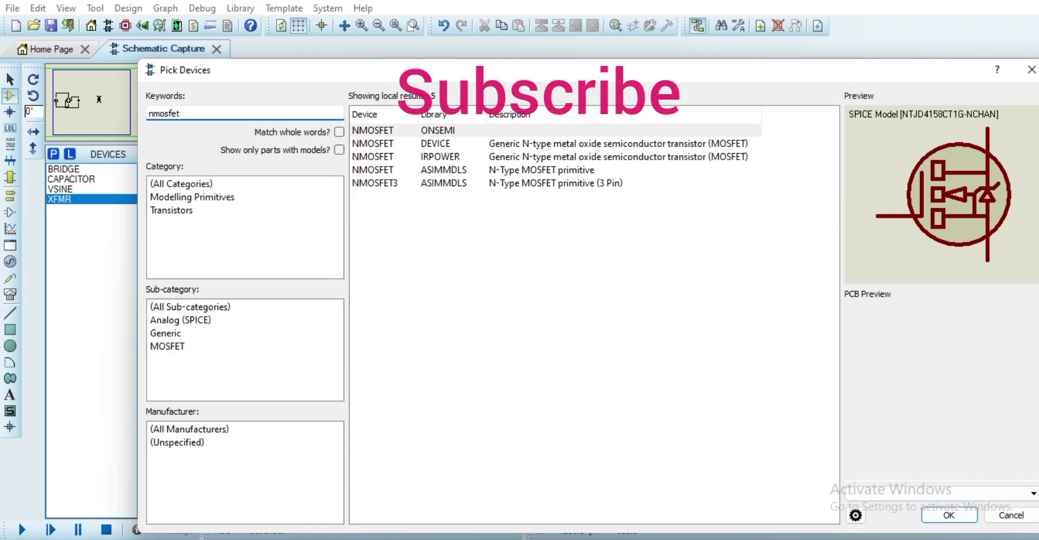
left_click(184, 333)
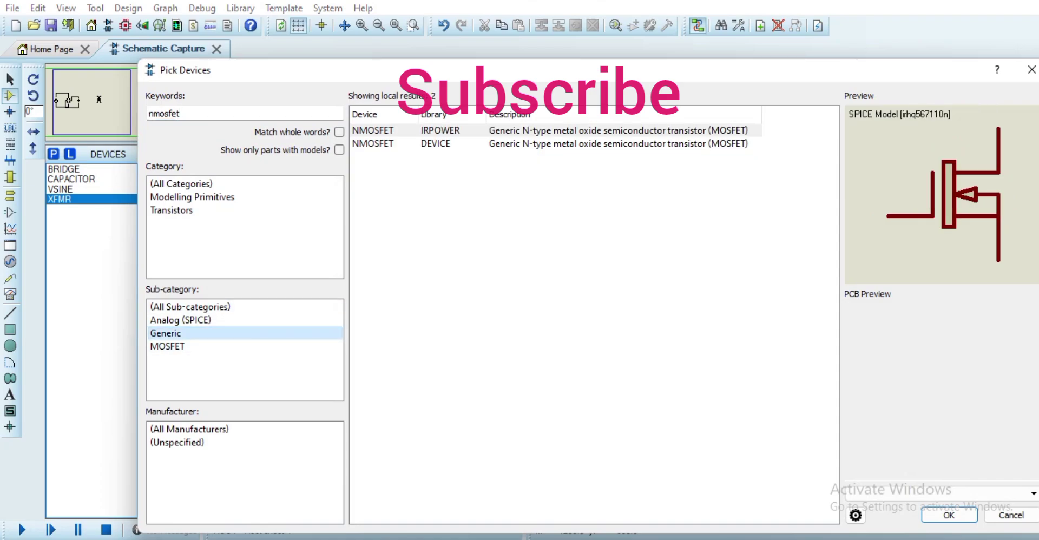
left_click(449, 144)
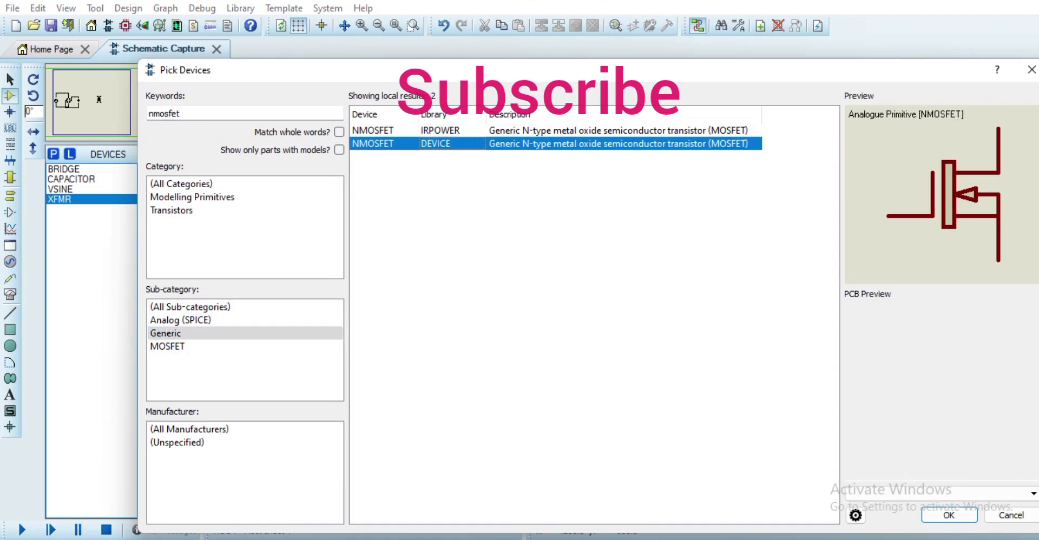
left_click(949, 515)
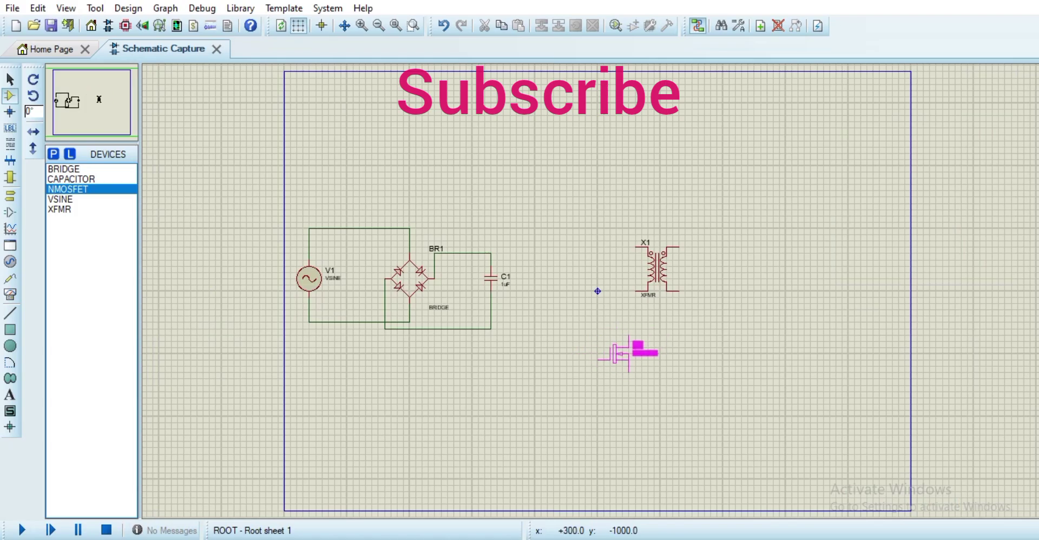
left_click(615, 355)
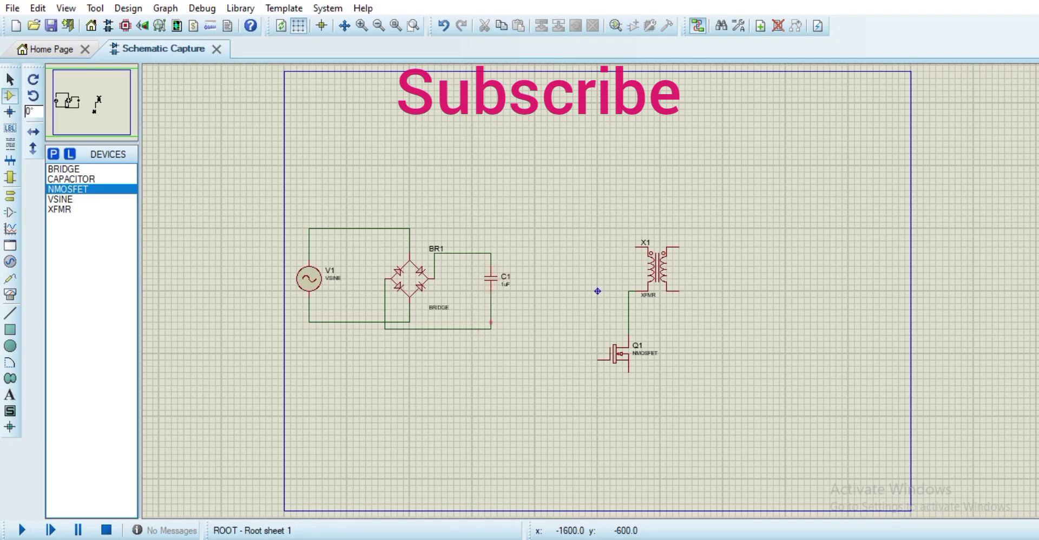
Wire the filter capacitor's lower node to the MOSFET's source and its upper node to the transformer's upper primary pin.
left_click(491, 329)
left_click(535, 366)
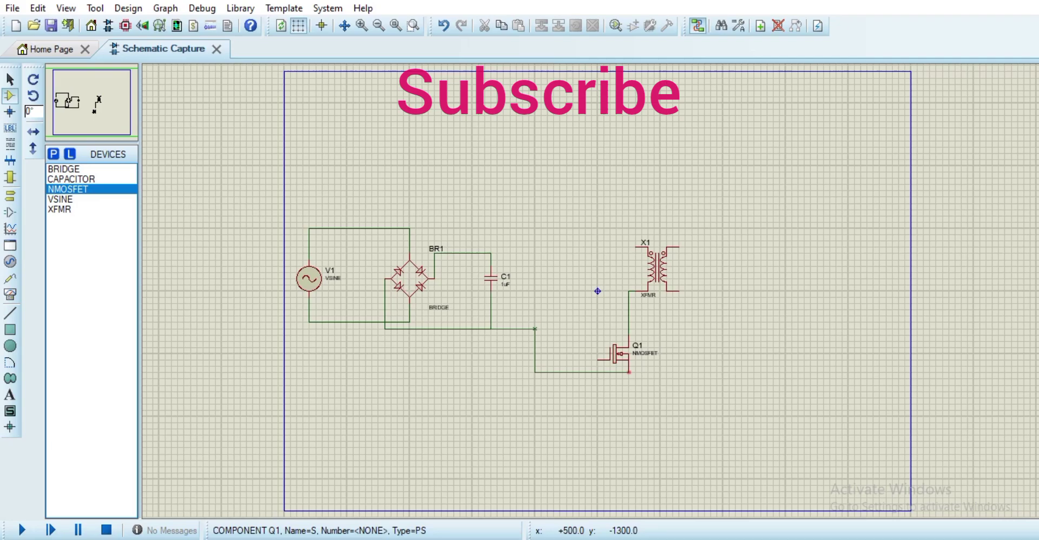
left_click(628, 372)
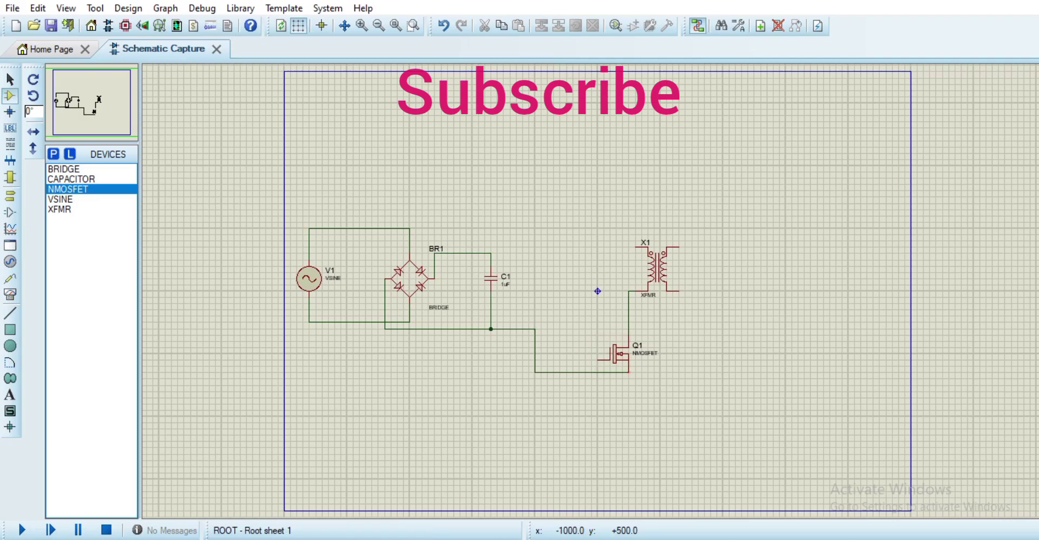
left_click(491, 253)
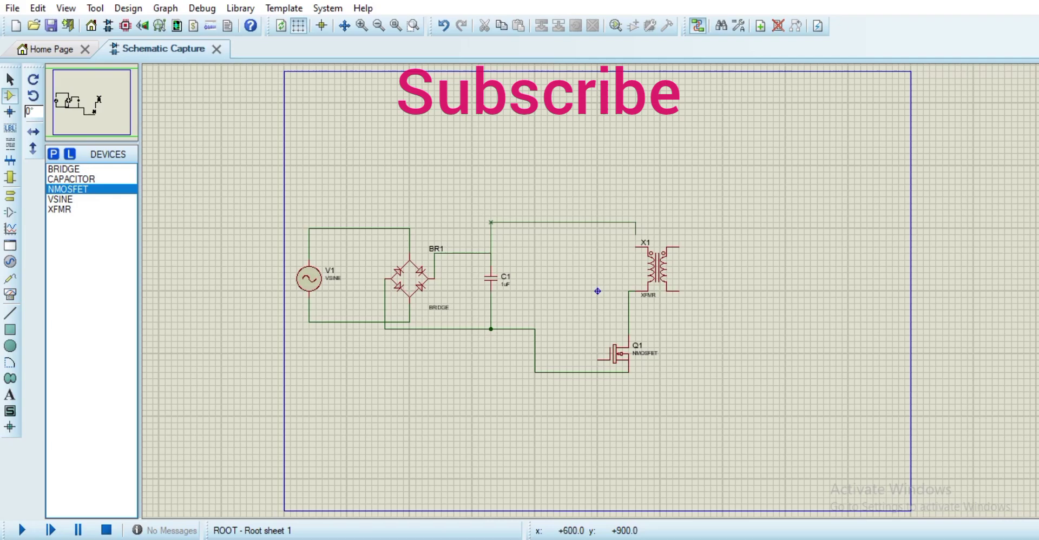
left_click(636, 246)
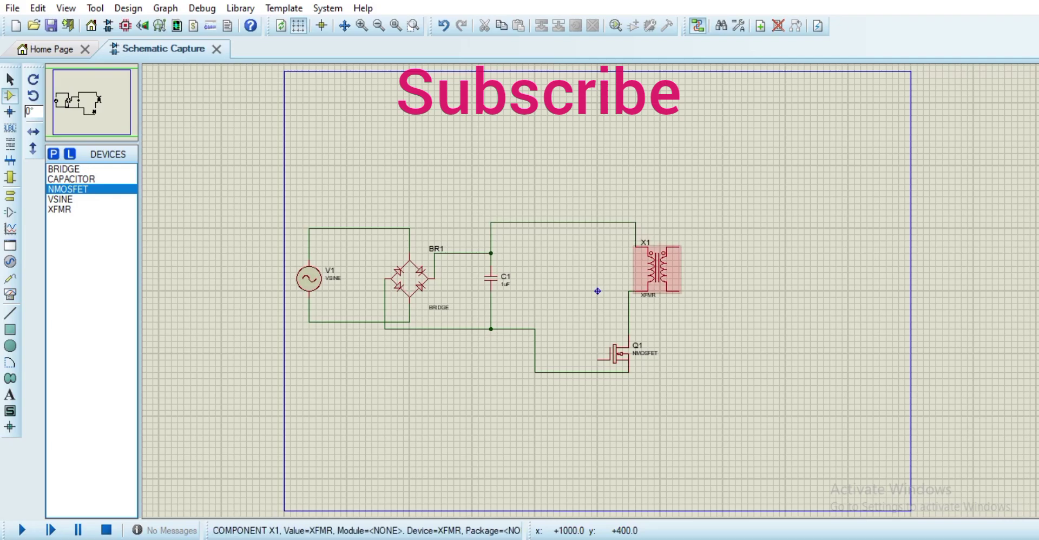
Set the transformer's turns ratio (Np/Ns) to 2.55.
double_click(660, 266)
left_click(451, 209)
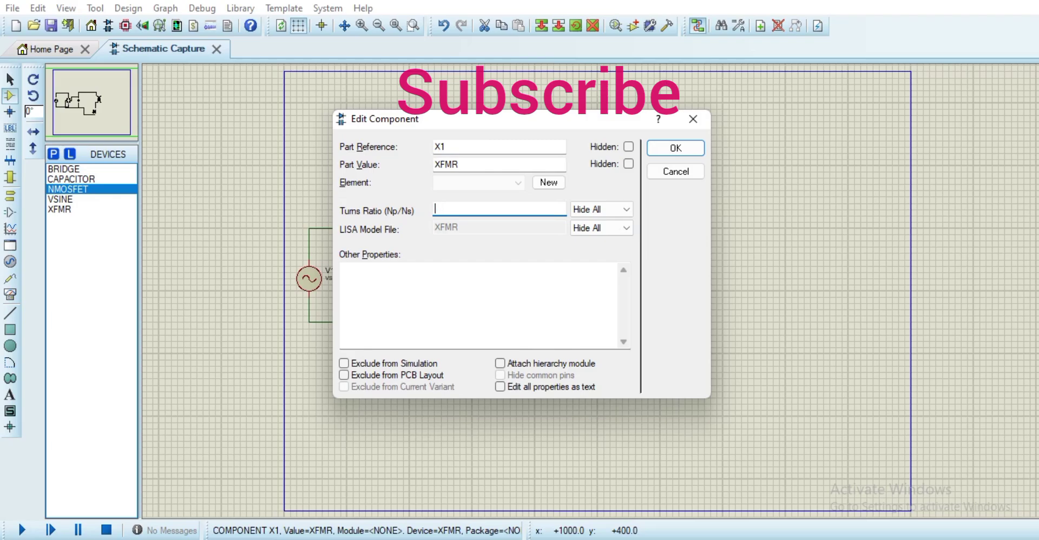
type("2.55")
left_click(675, 147)
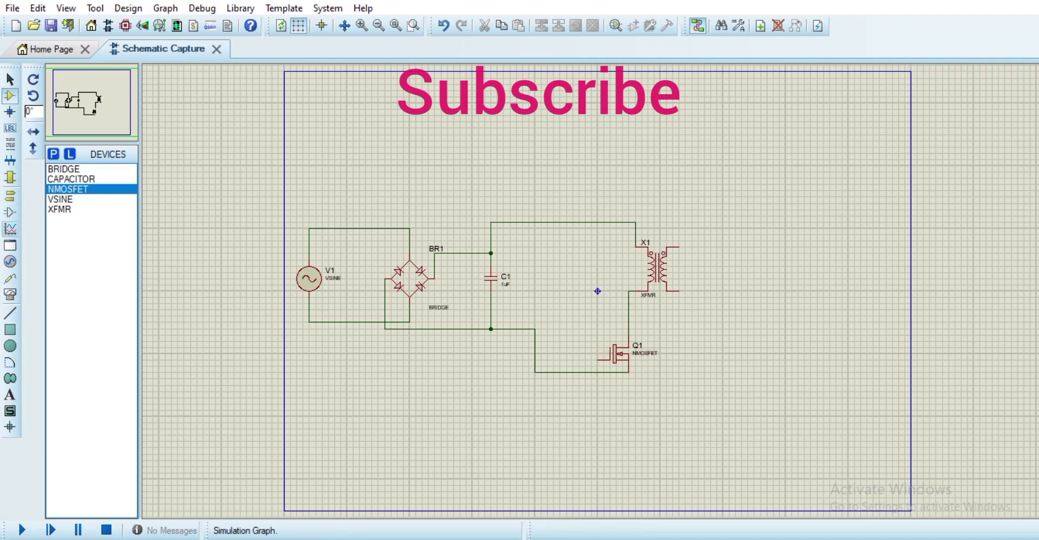
Place a PULSE generator on the MOSFET's gate pin.
left_click(10, 262)
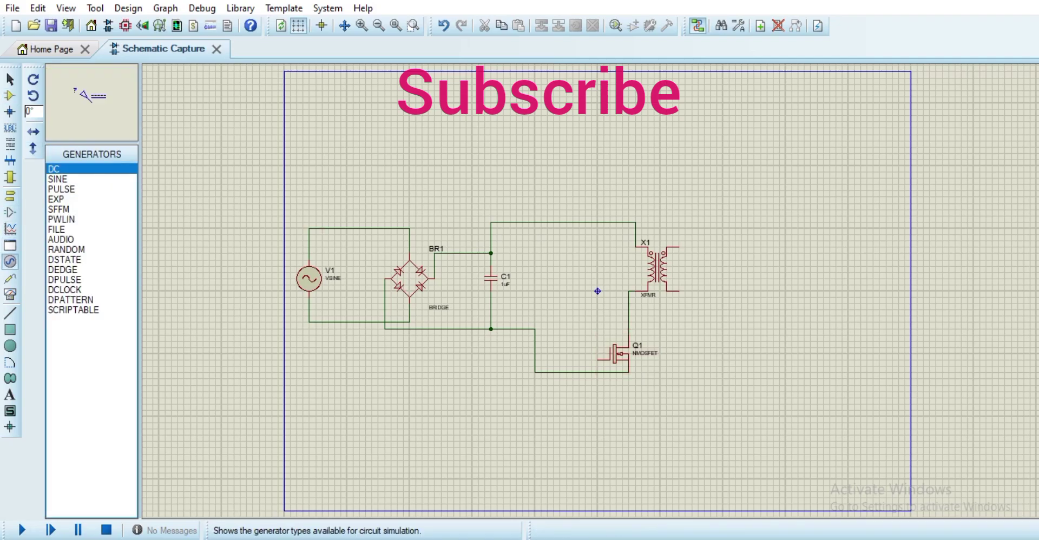
left_click(61, 189)
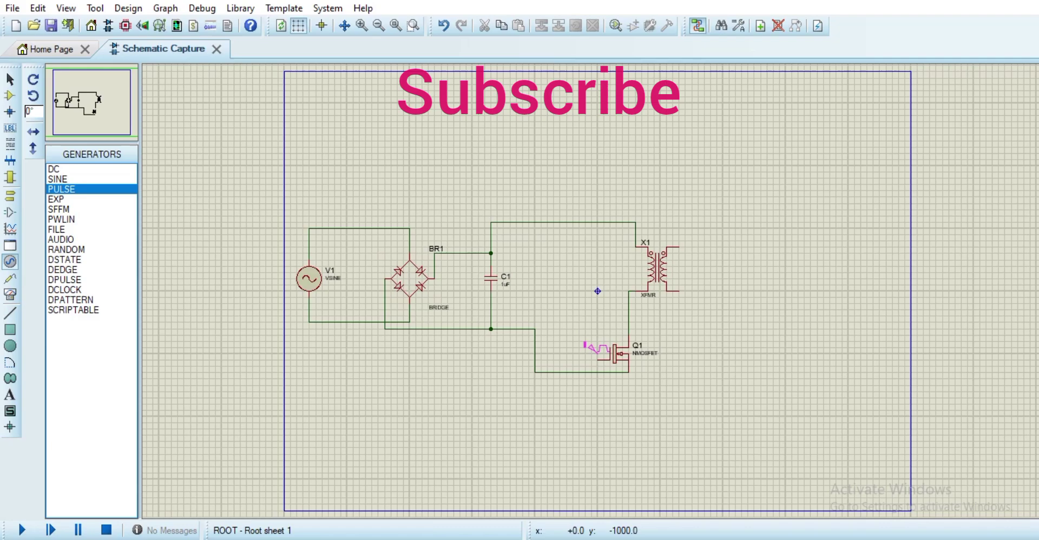
left_click(597, 356)
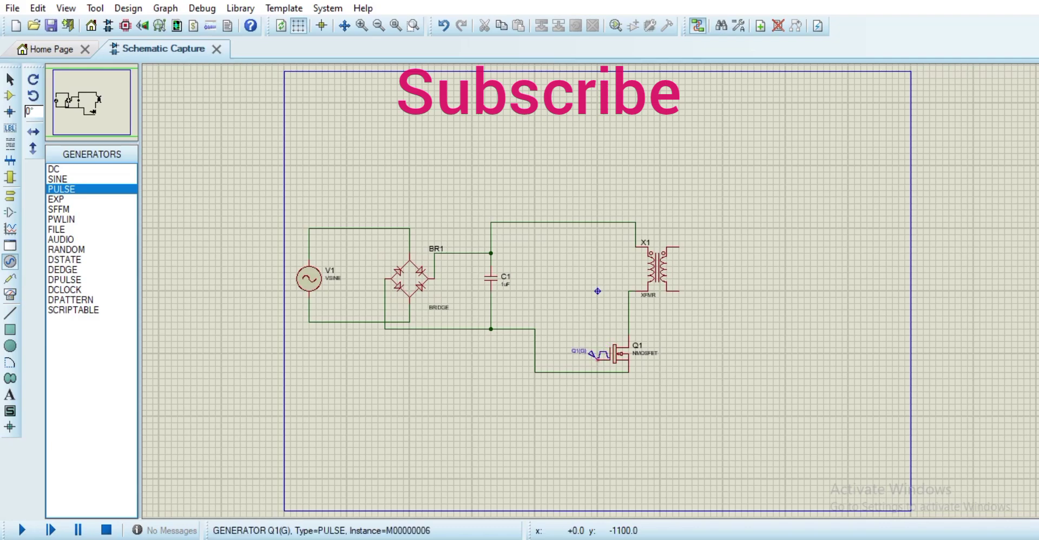
Set the gate pulse generator's pulsed (high) voltage to 15 and increase its frequency.
double_click(598, 355)
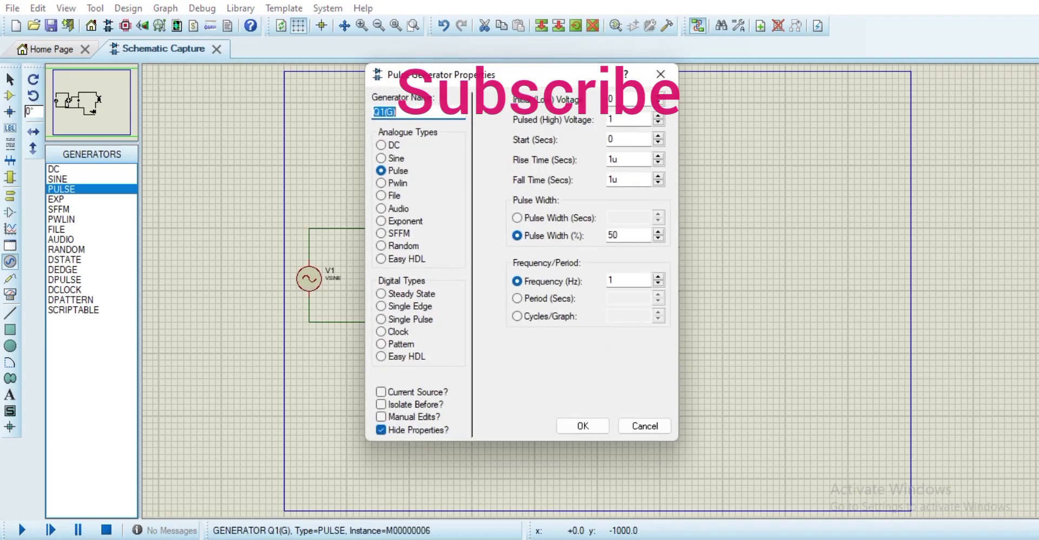
left_click(622, 119)
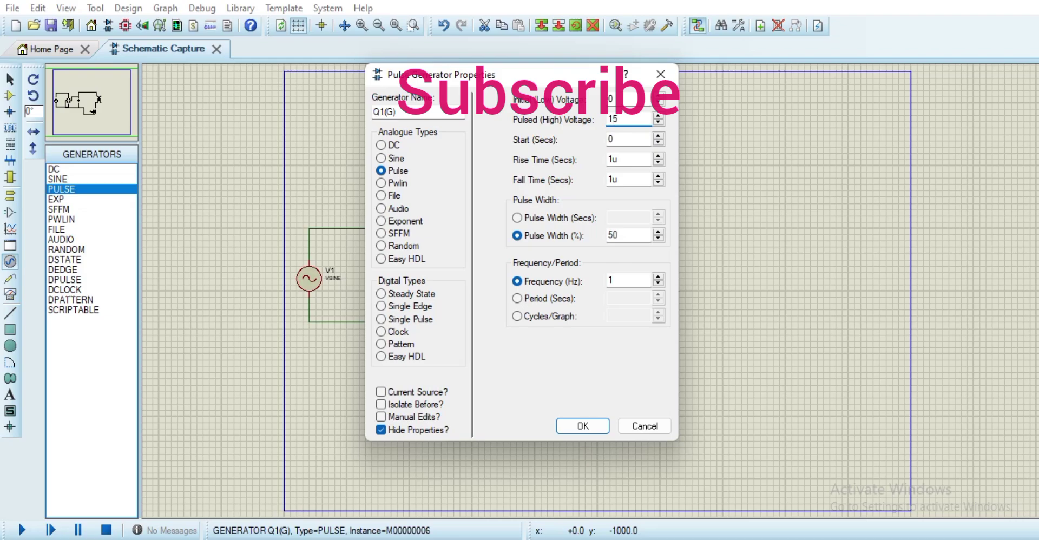
left_click(628, 280)
type("00000")
key("BackSpace")
key("BackSpace")
type("000")
key("Return")
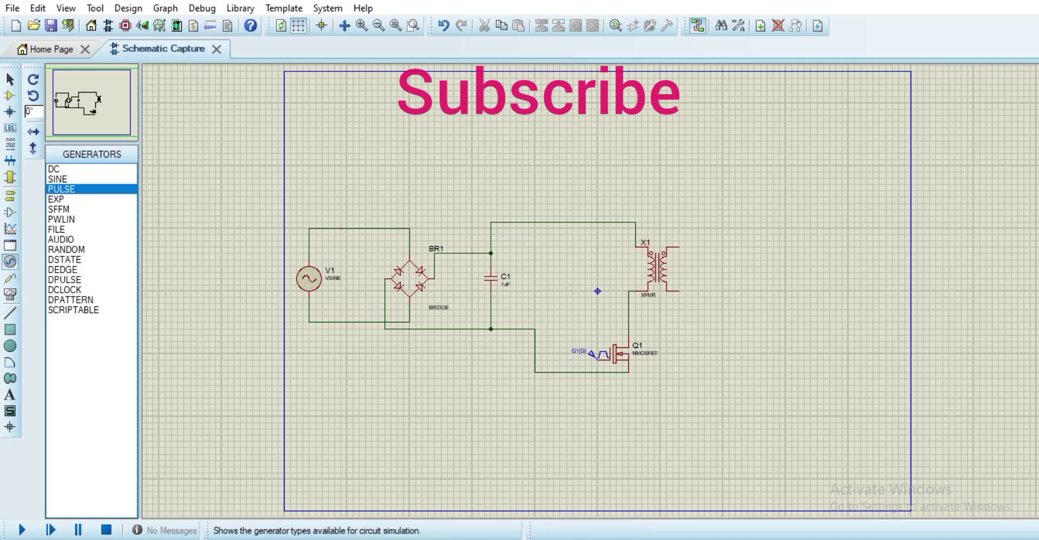
Search the device library for "diode", place the DIODE primitive horizontally right of the transformer and wire its anode to the upper secondary pin.
left_click(9, 95)
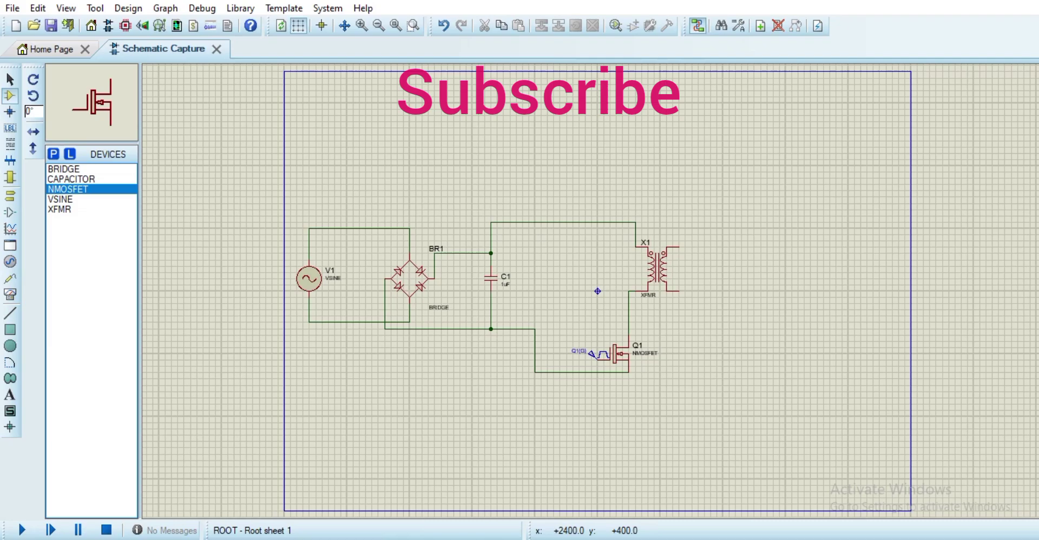
type("p")
type("diod")
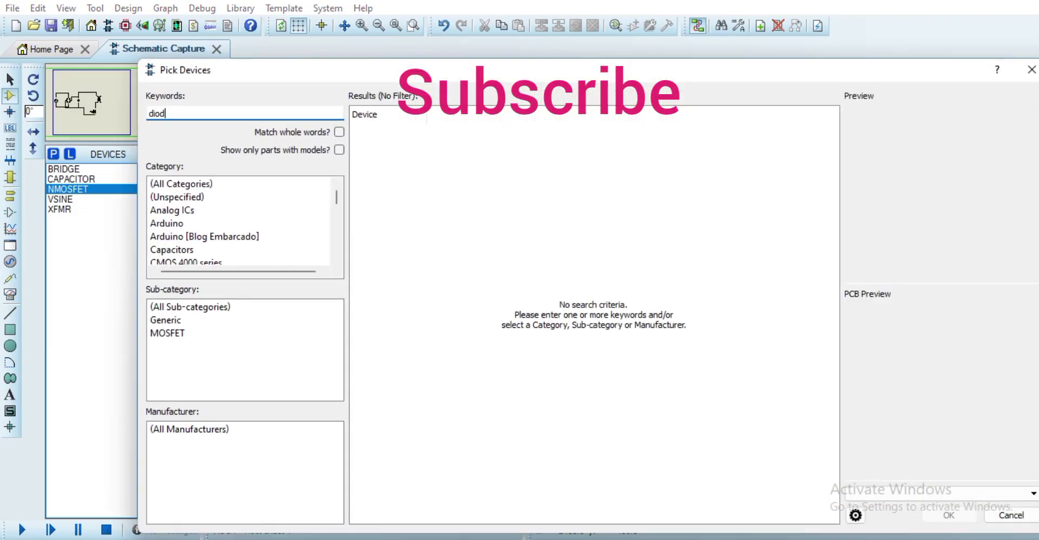
type("e")
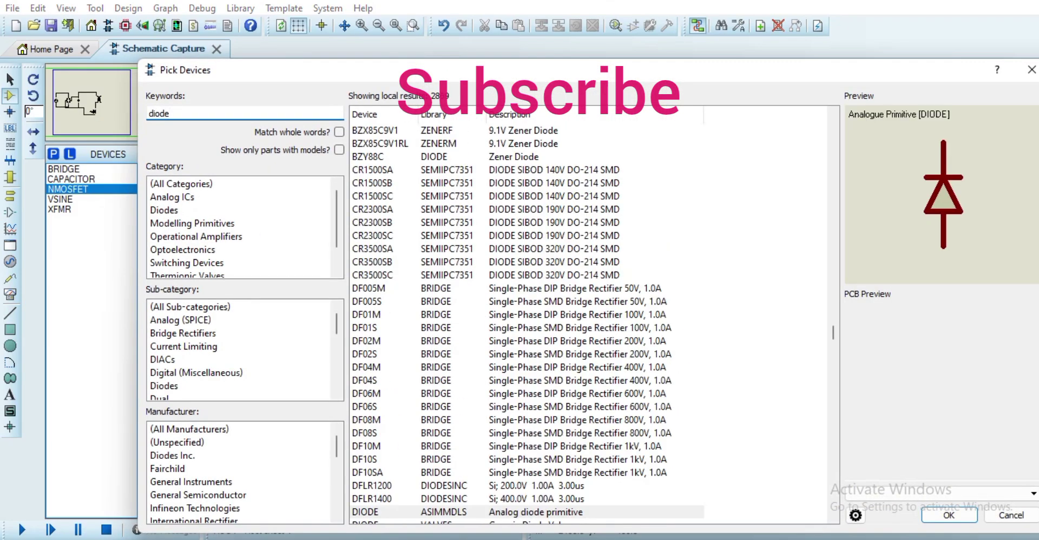
key("Return")
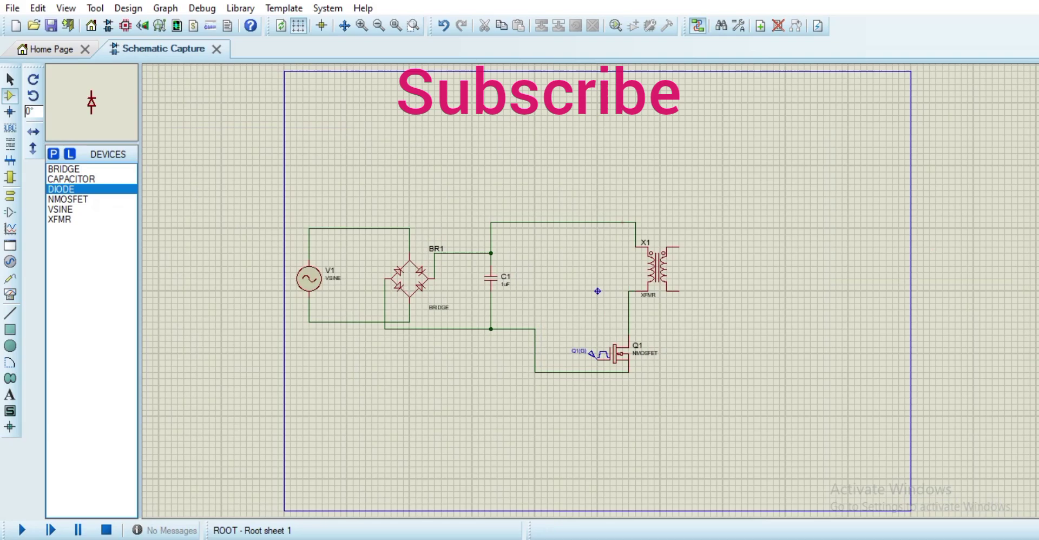
left_click(33, 79)
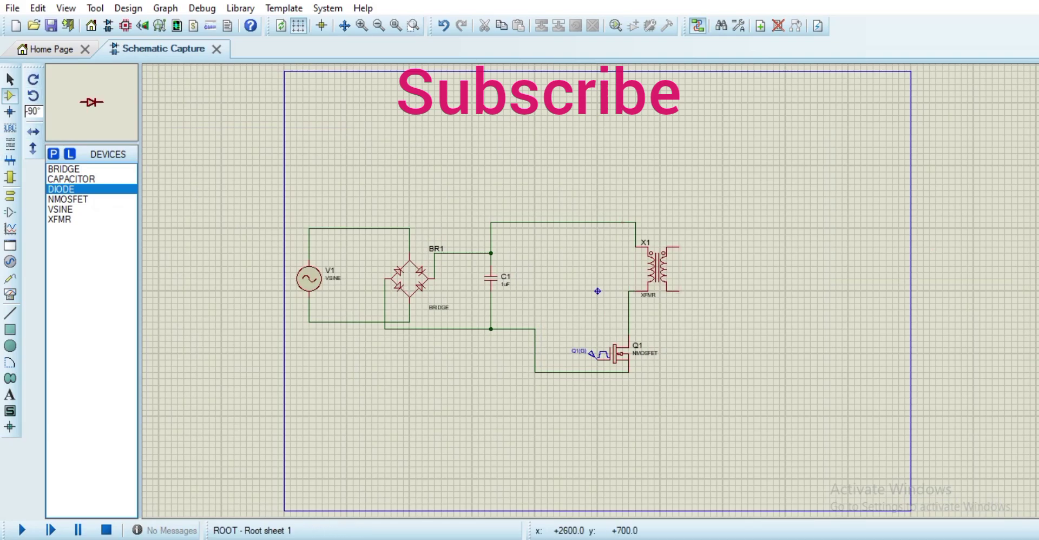
left_click(708, 247)
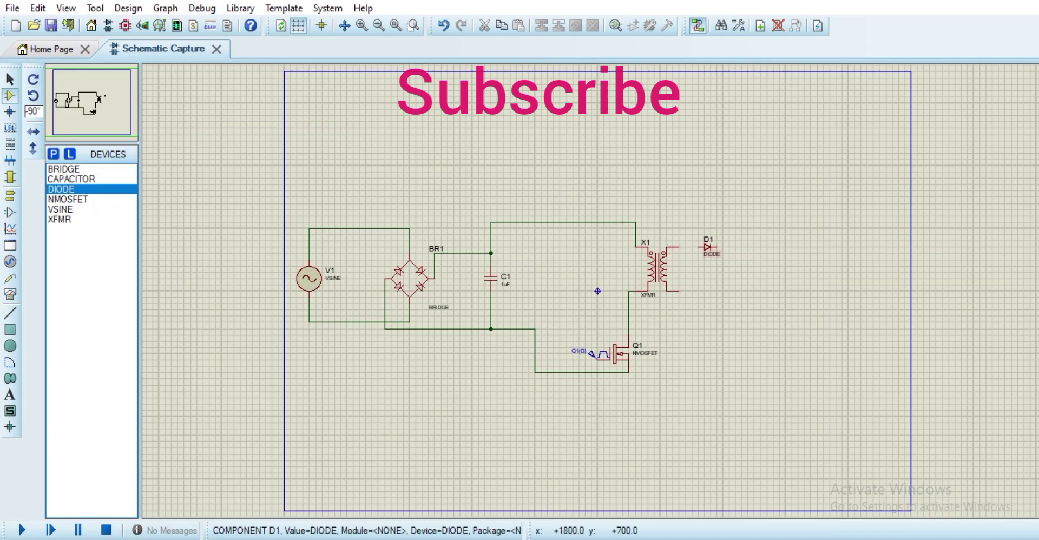
left_click(698, 247)
left_click(679, 246)
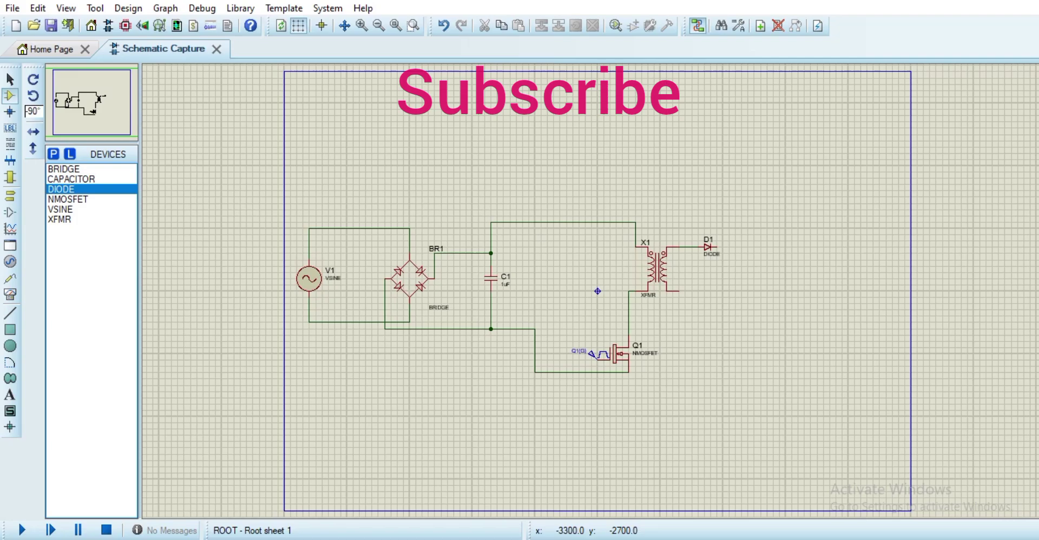
key("p")
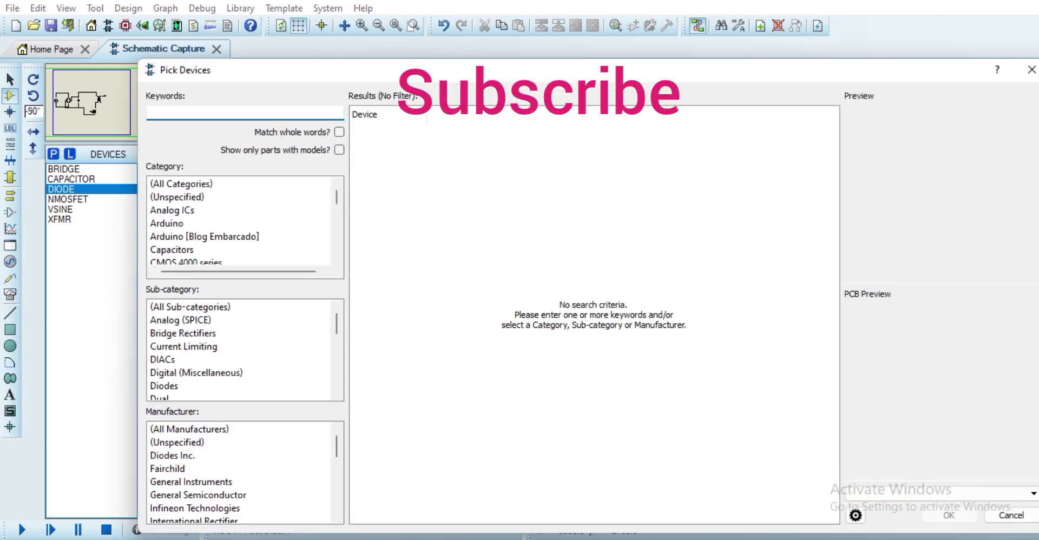
type("capacito")
key("BackSpace")
key("BackSpace")
key("BackSpace")
key("BackSpace")
key("BackSpace")
key("BackSpace")
key("BackSpace")
key("BackSpace")
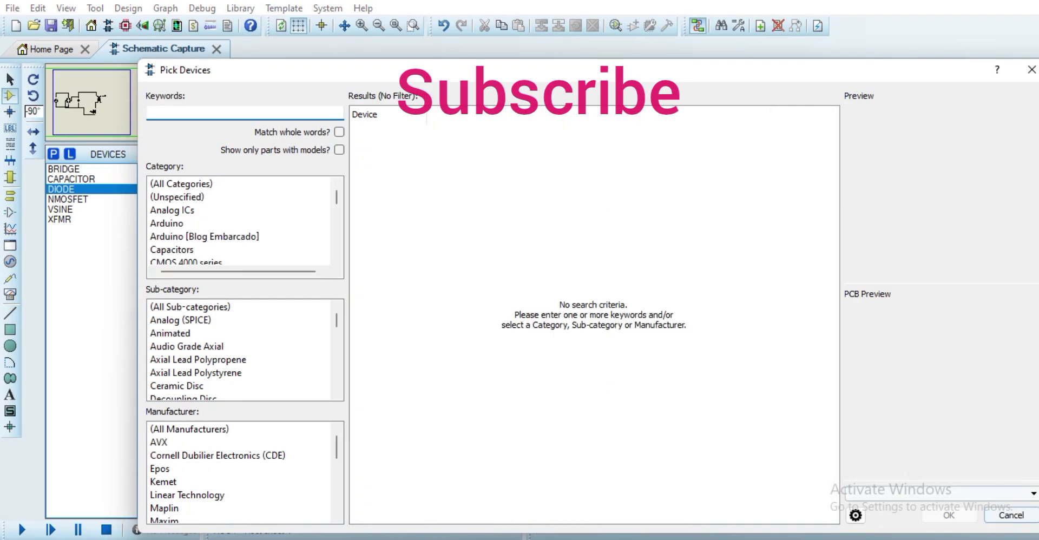
left_click(1011, 515)
Place a second CAPACITOR, rotated upright, to the right of the output diode.
left_click(72, 179)
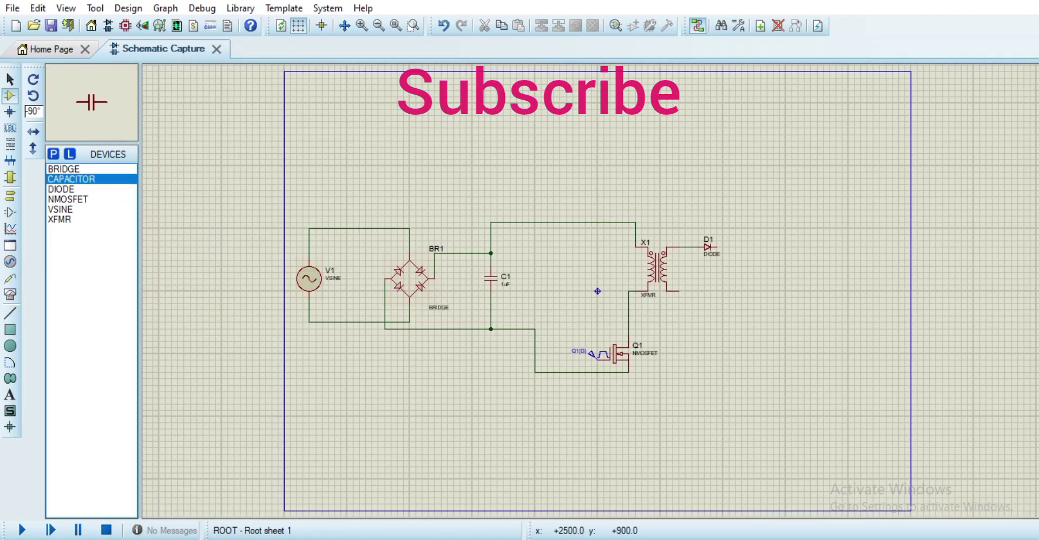
left_click(33, 80)
left_click(751, 286)
left_click(742, 267)
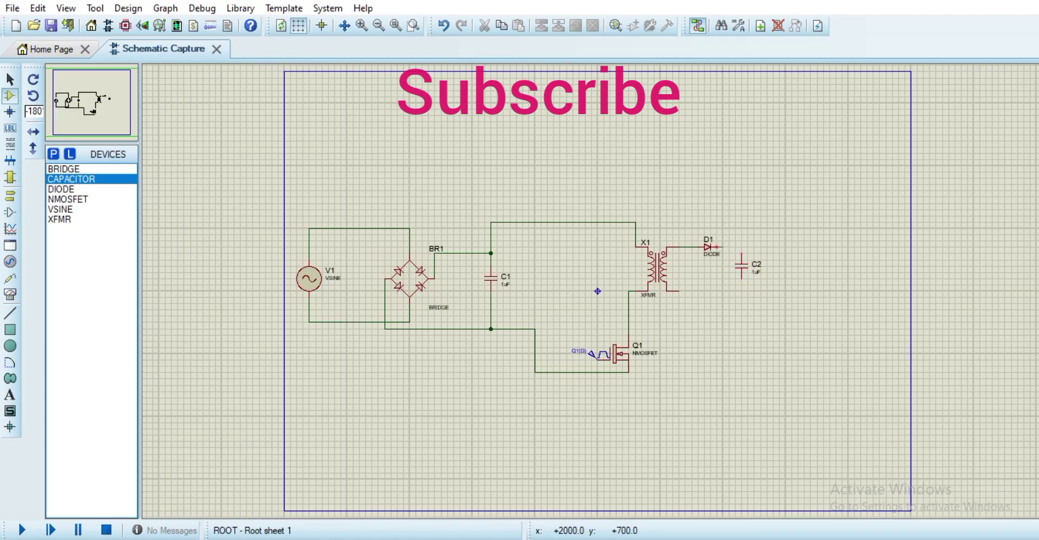
Wire the output capacitor's upper pin to the diode's cathode and its lower pin to the transformer's lower secondary pin.
left_click(741, 250)
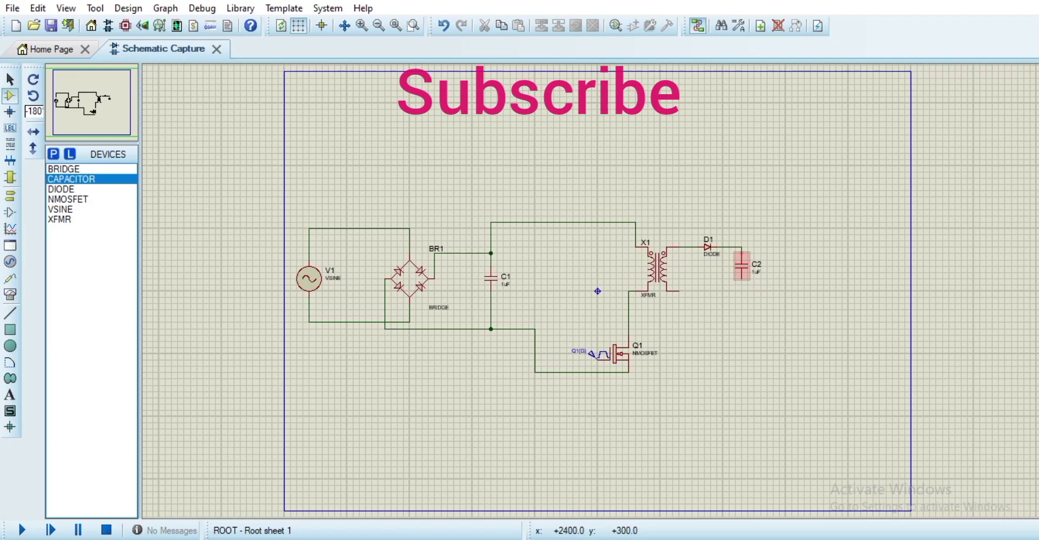
left_click(742, 277)
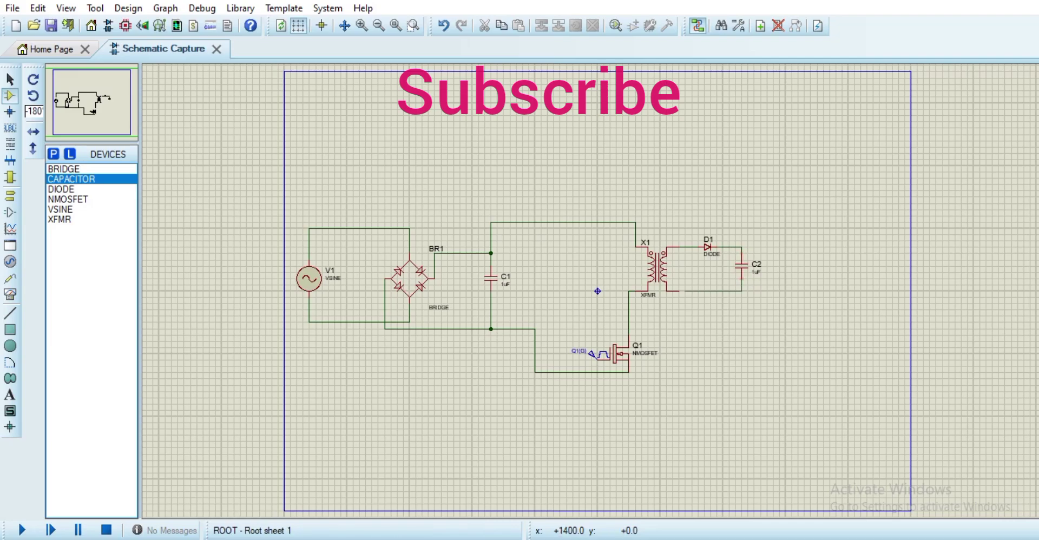
left_click(668, 291)
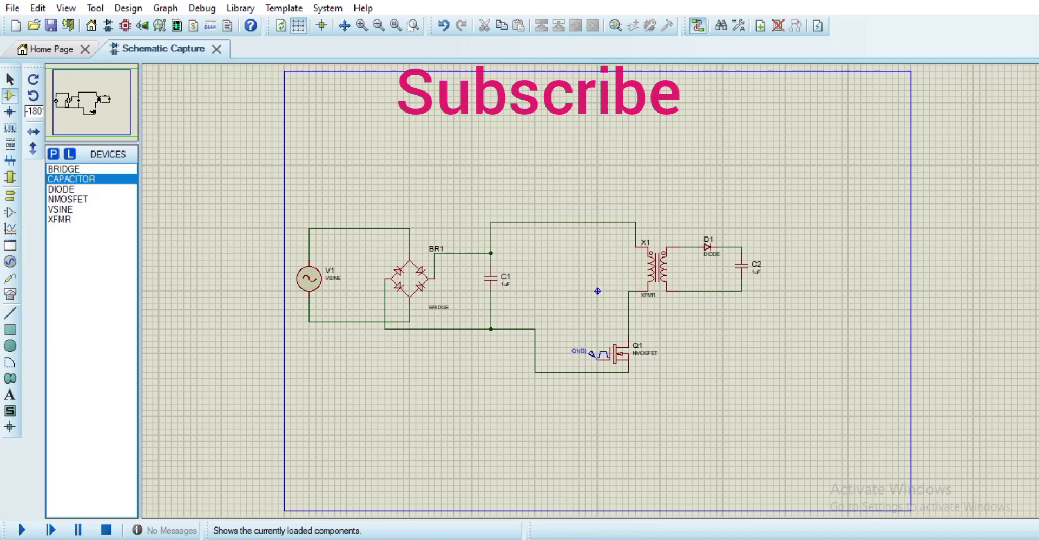
Place a DC VOLTMETER to the right of the output capacitor.
left_click(9, 294)
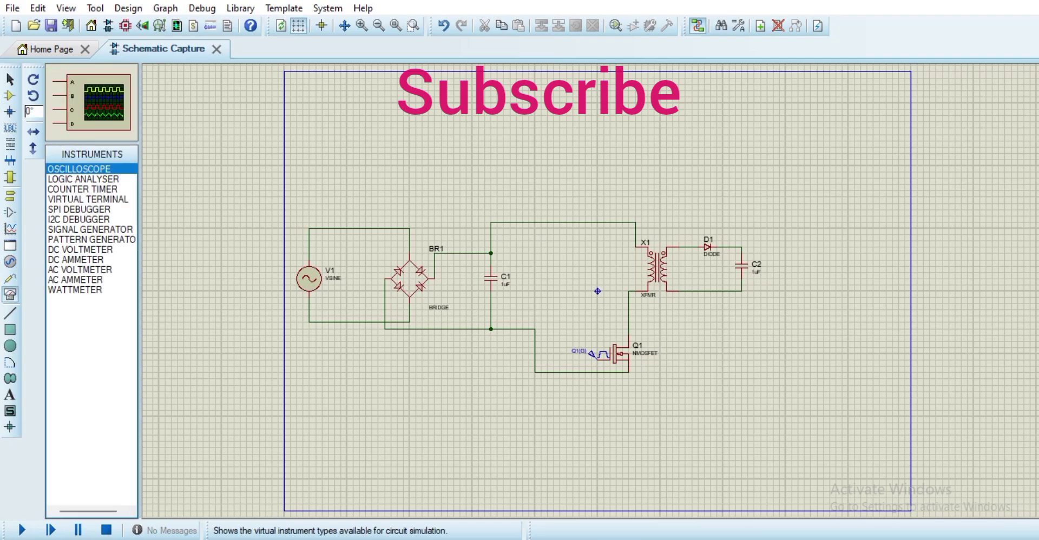
left_click(80, 249)
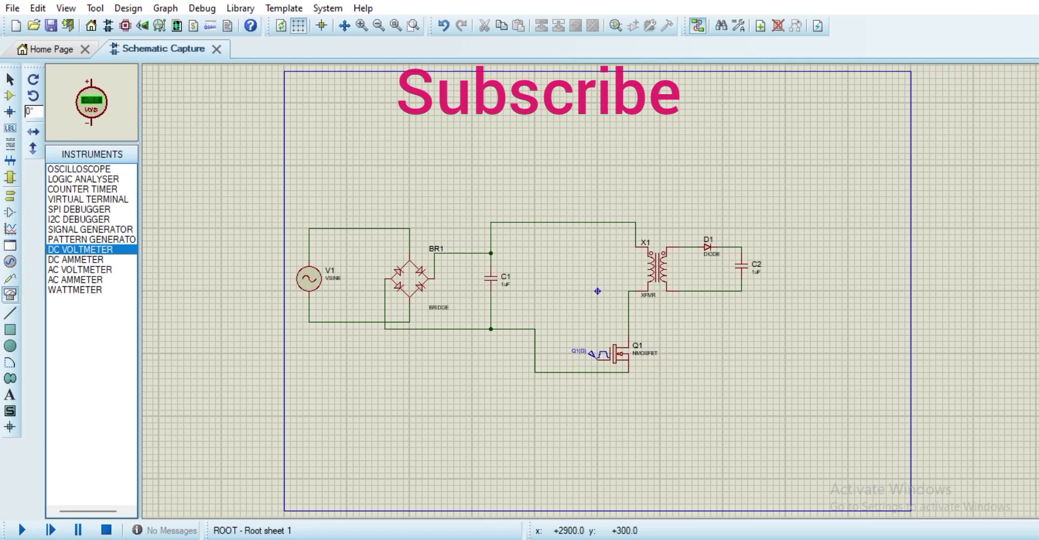
left_click(785, 266)
left_click(786, 266)
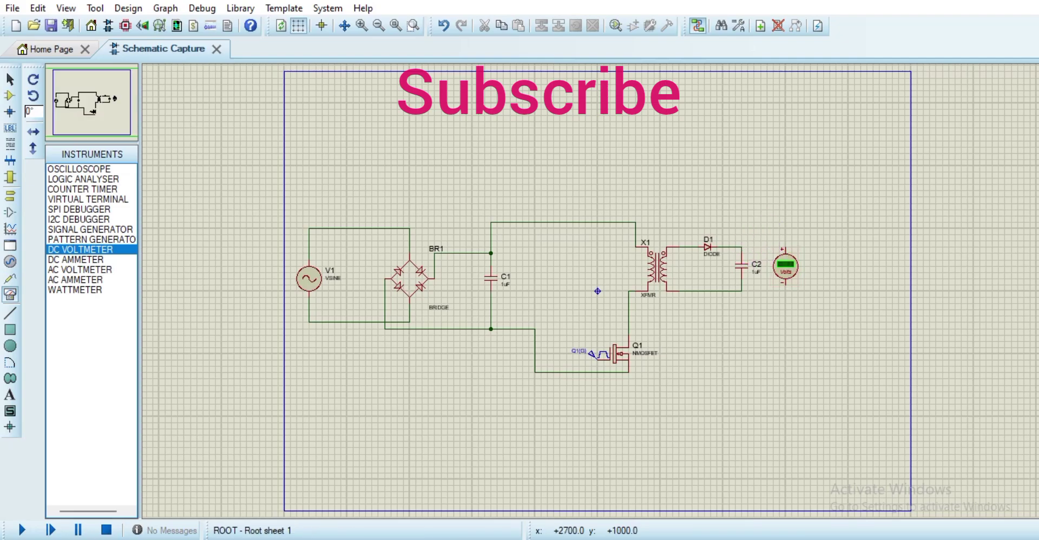
Wire the DC voltmeter's positive and negative terminals across the upper and lower pins of the output capacitor.
left_click(741, 246)
left_click(784, 248)
left_click(742, 291)
Check the reference schematic, then search the device library for "resistor" and place a RESISTOR primitive upright, hanging from the upper DC rail before the transformer.
mouse_move(733, 539)
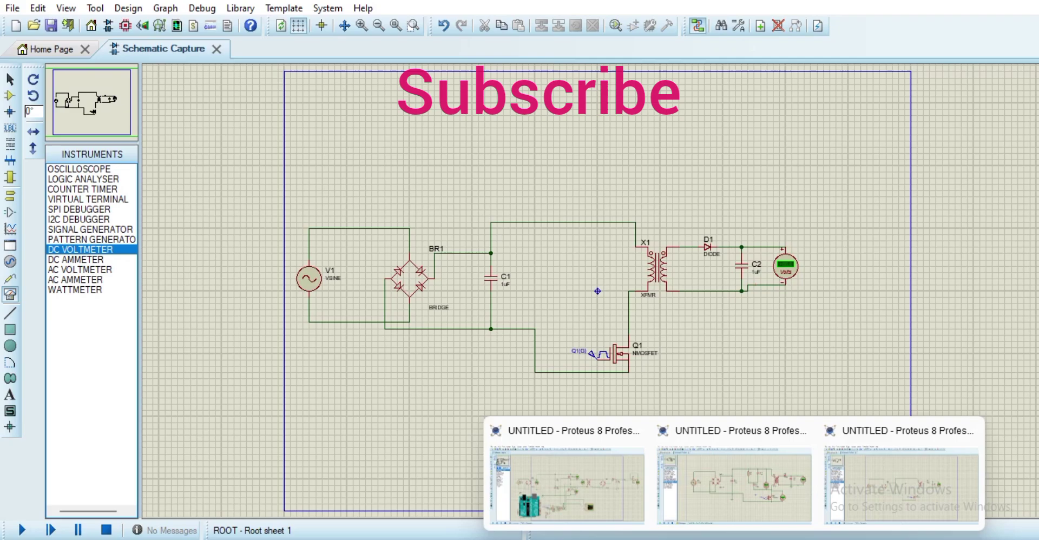
left_click(734, 481)
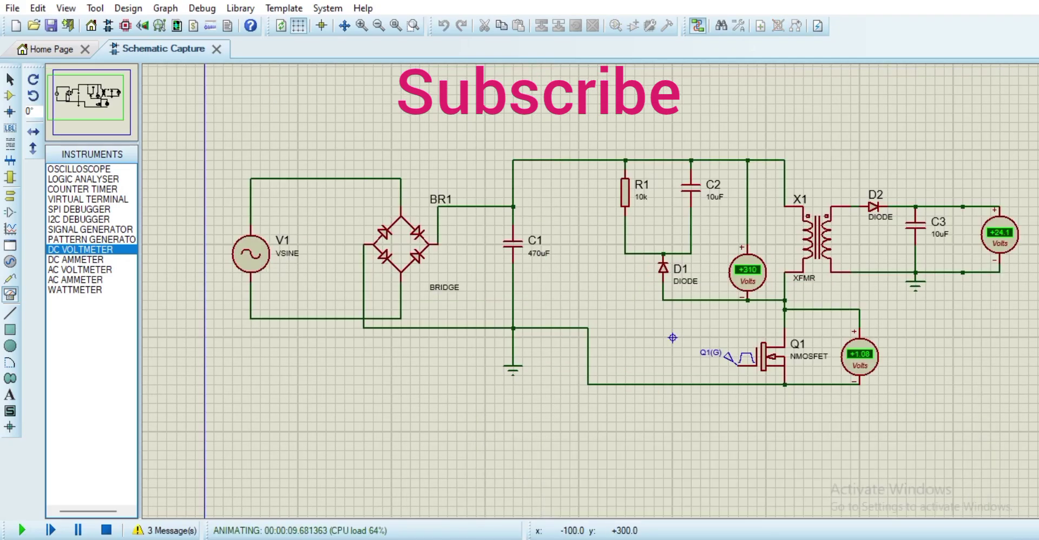
mouse_move(734, 539)
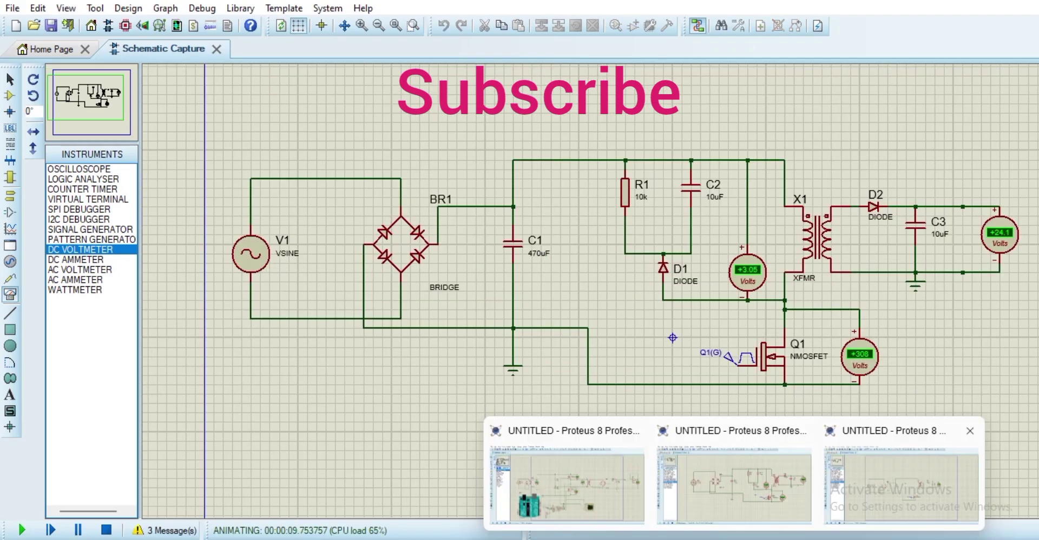
left_click(893, 480)
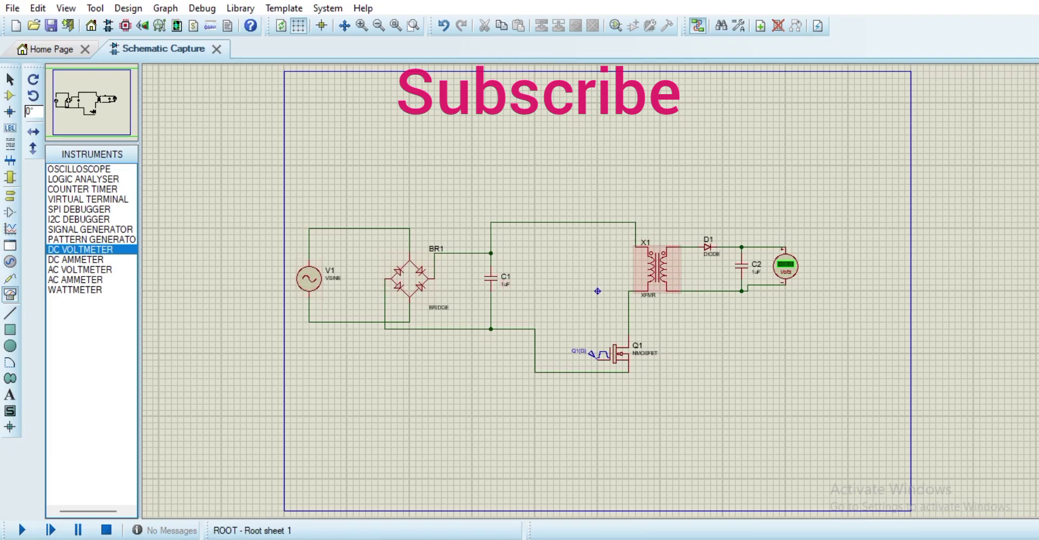
left_click(9, 96)
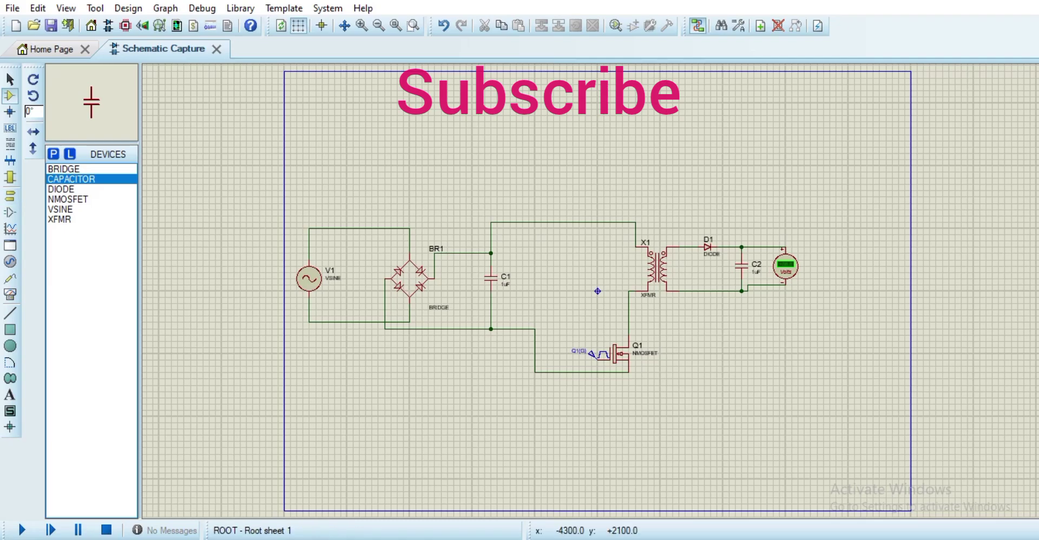
type("p")
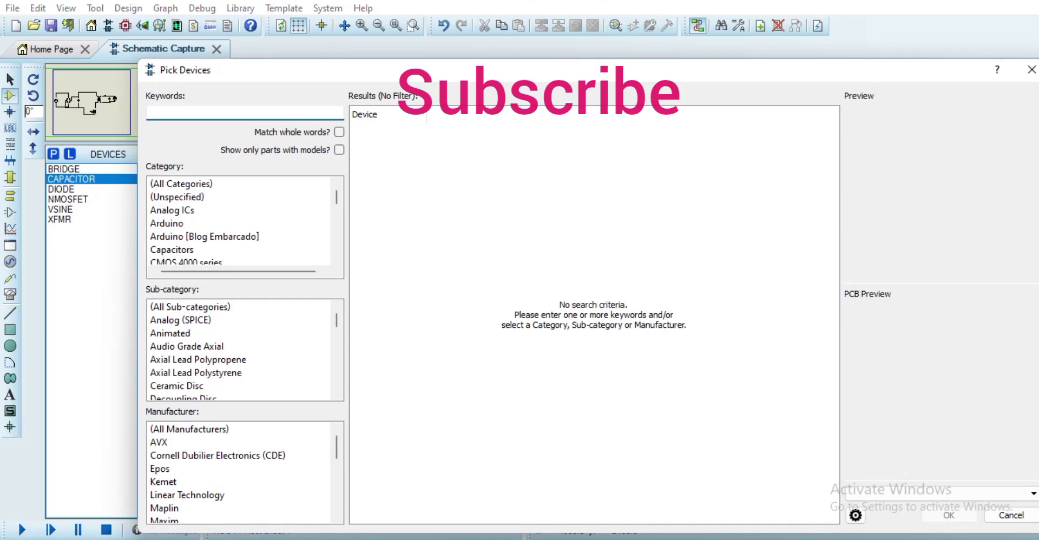
type("resistor")
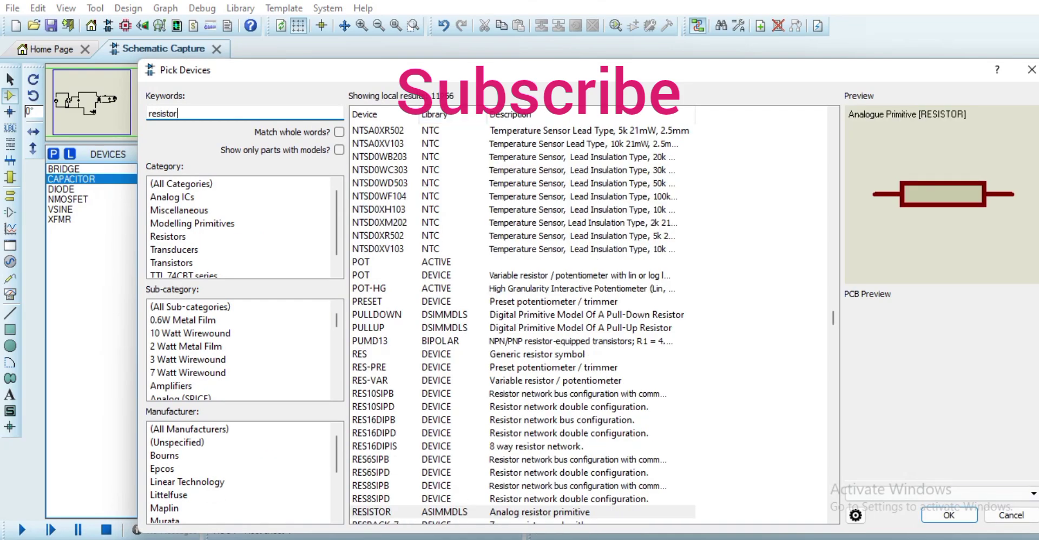
left_click(948, 515)
left_click(33, 80)
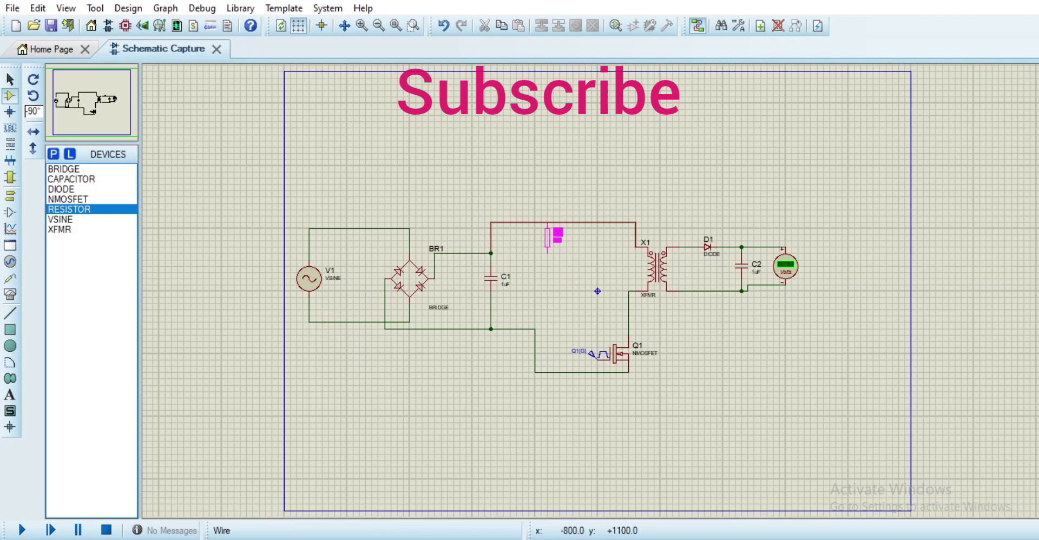
left_click(547, 238)
Place an upright CAPACITOR on the upper rail beside resistor R1 and set its capacitance to 10uF.
left_click(71, 179)
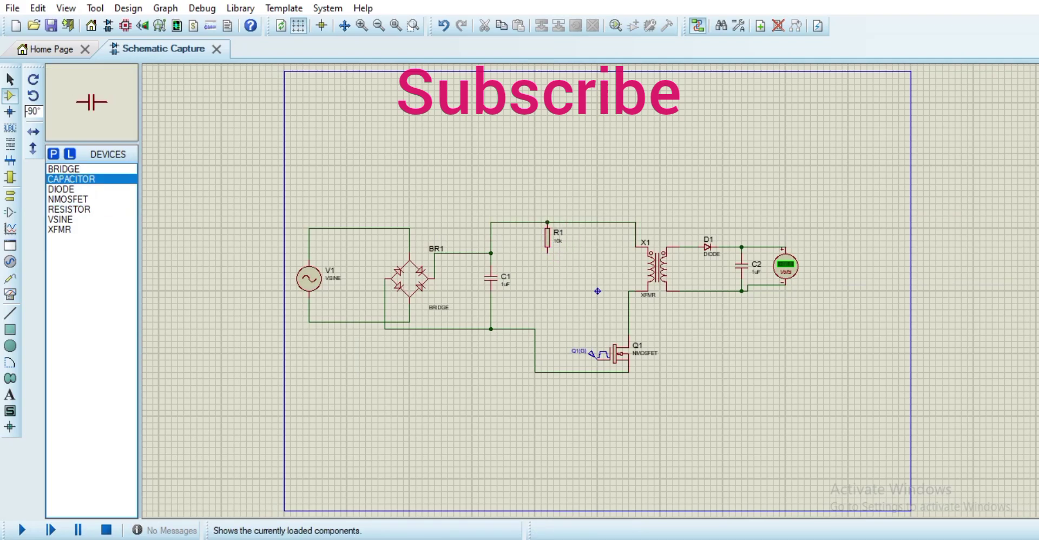
left_click(33, 79)
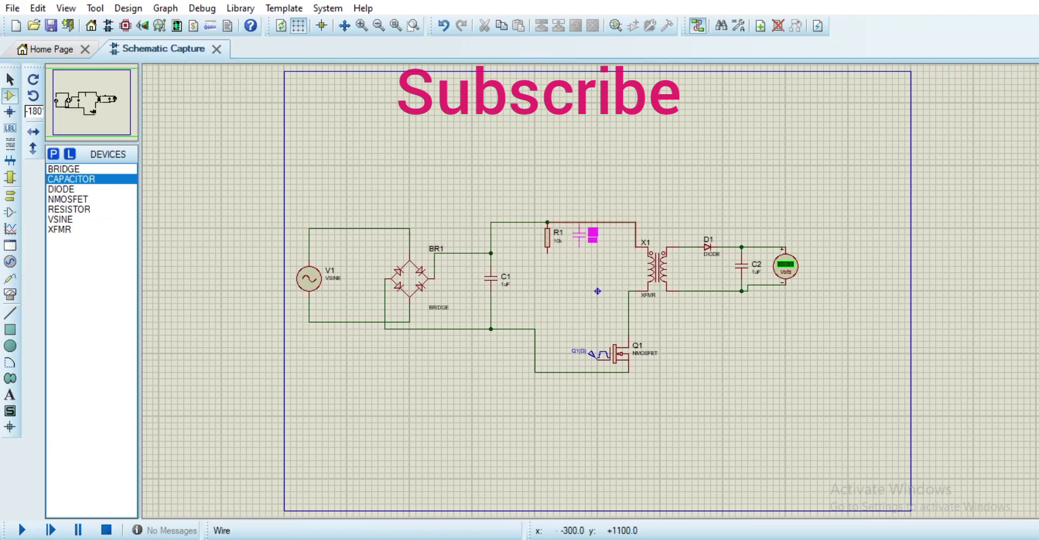
left_click(557, 238)
double_click(558, 238)
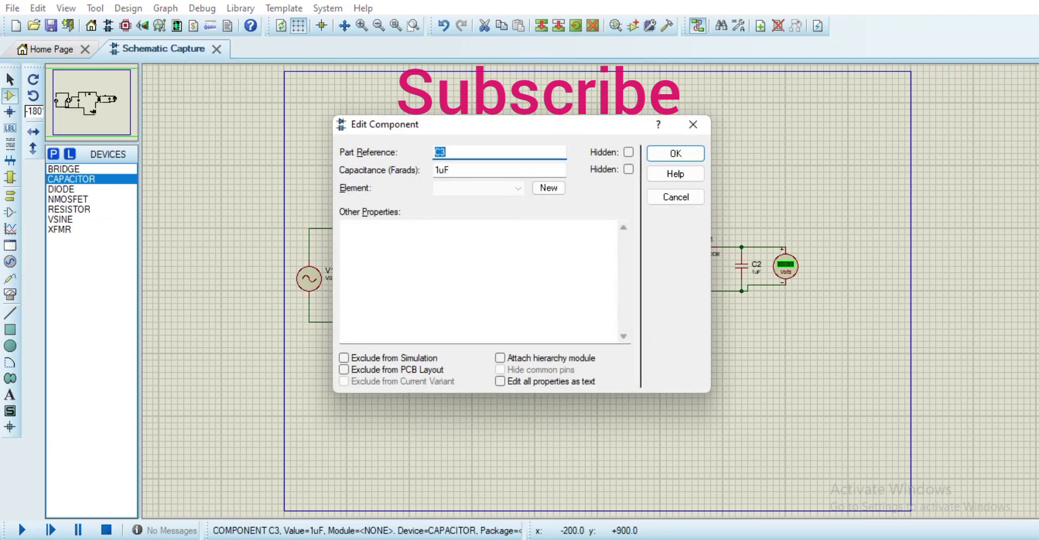
left_click(445, 170)
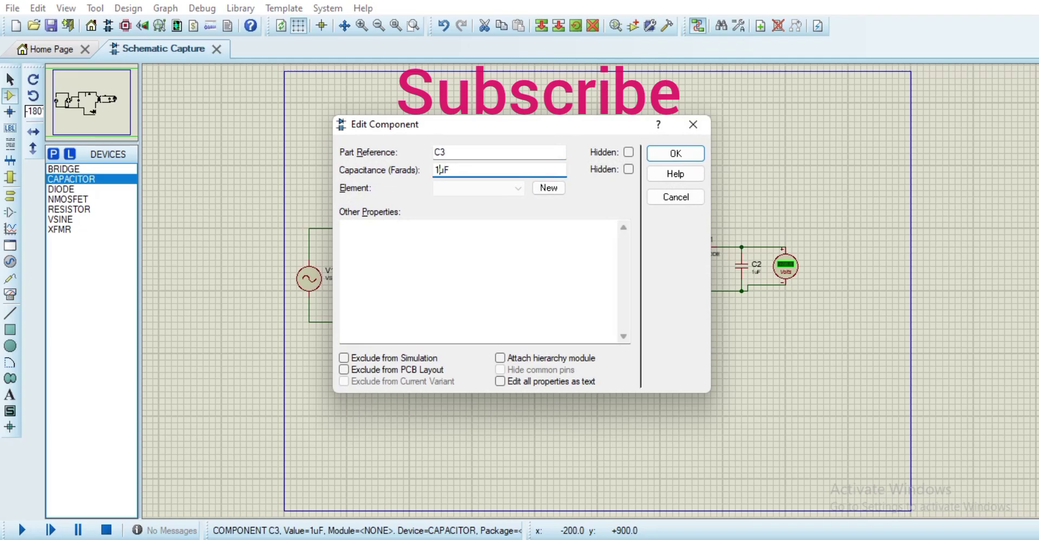
type("0")
key("Return")
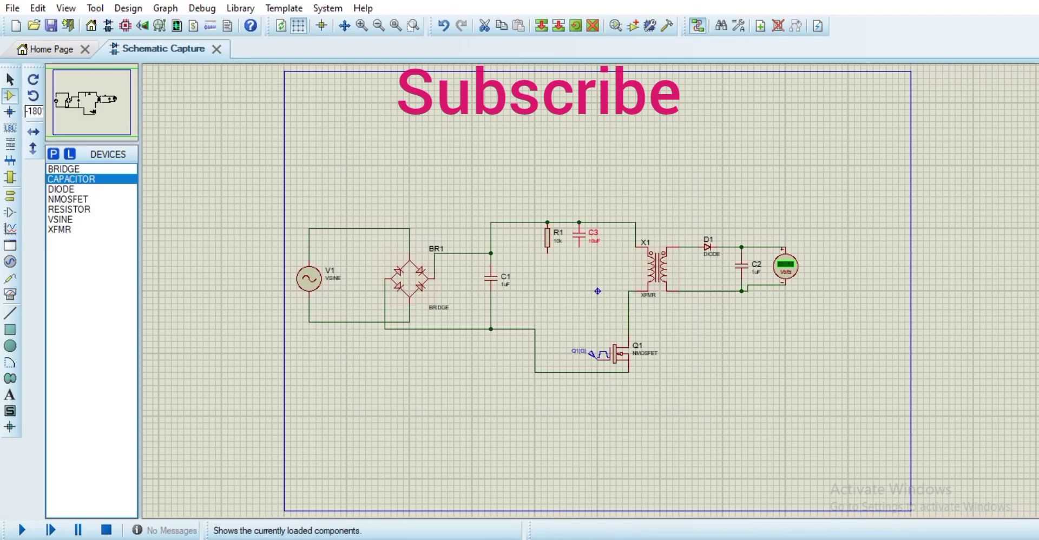
Place a DIODE, mirrored vertically so its cathode faces up, below and between resistor R1 and the 10uF capacitor.
left_click(61, 190)
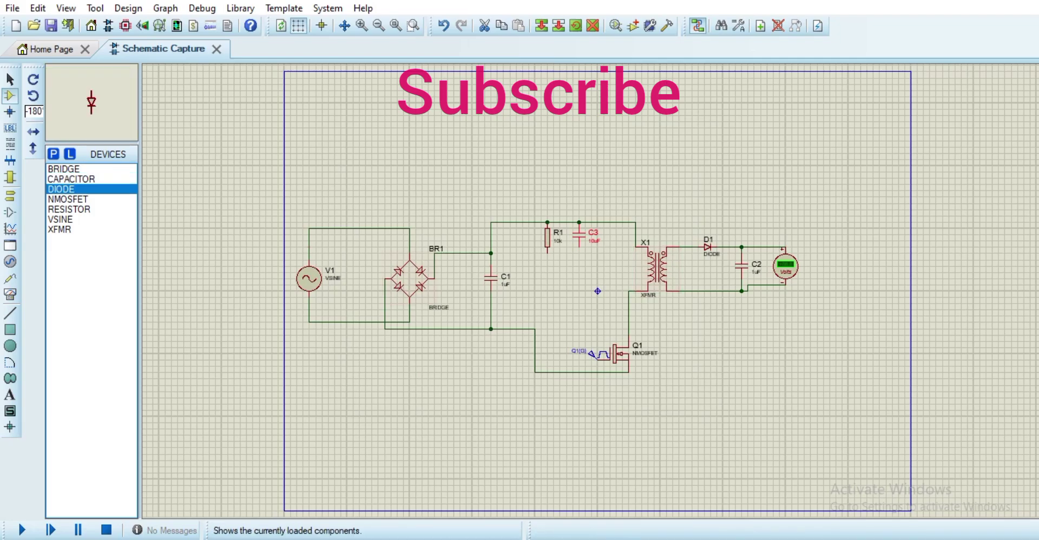
left_click(33, 148)
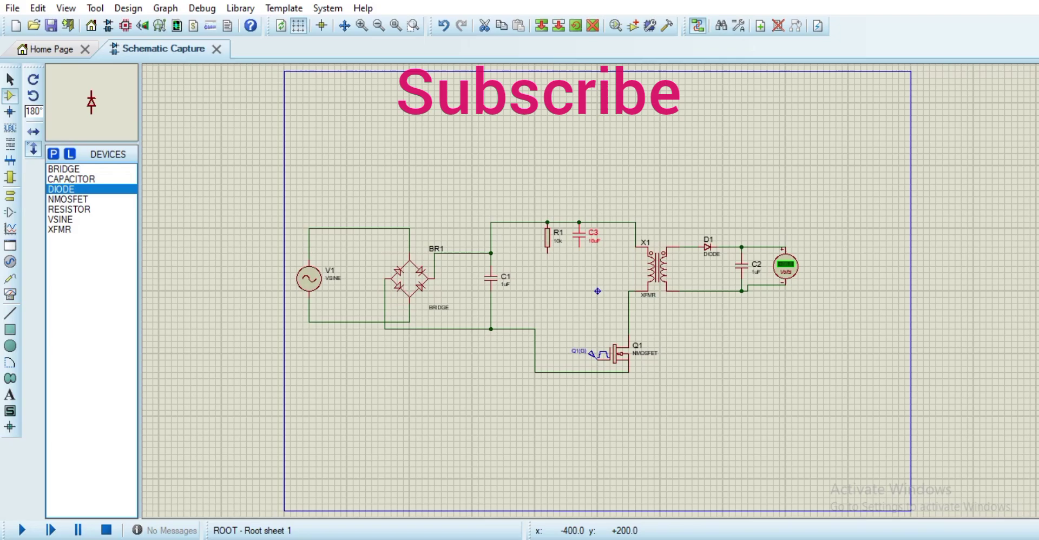
left_click(566, 294)
left_click(566, 294)
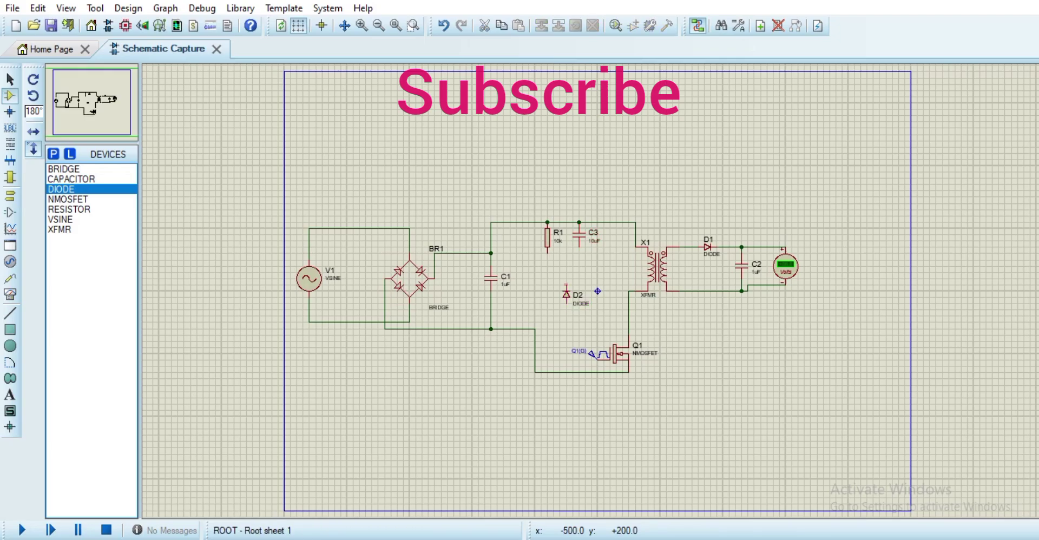
Wire the lower pins of R1 and the 10uF capacitor to the snubber diode's cathode, and its anode to the MOSFET drain line.
left_click(548, 251)
left_click(566, 284)
left_click(579, 247)
left_click(566, 284)
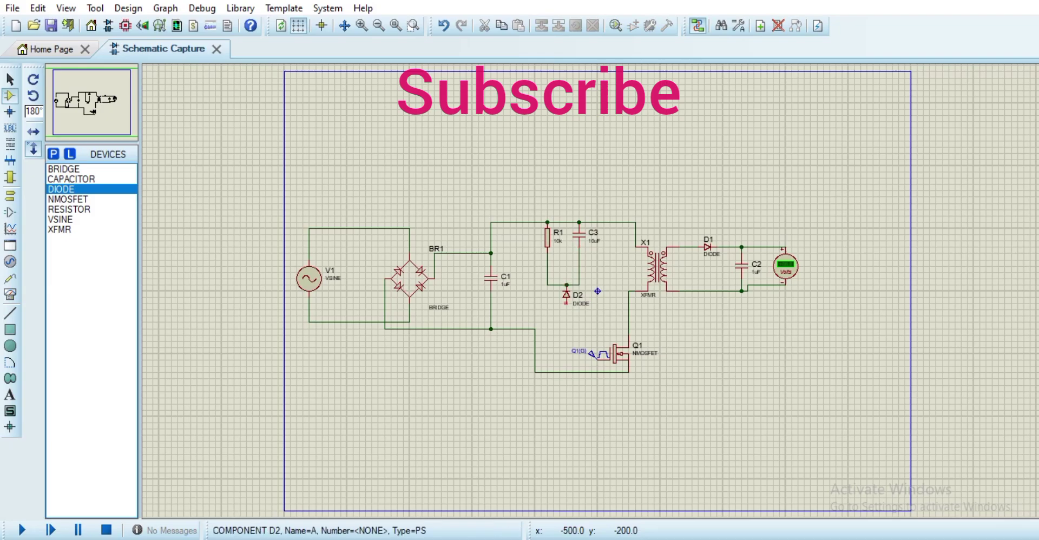
left_click(566, 307)
left_click(629, 315)
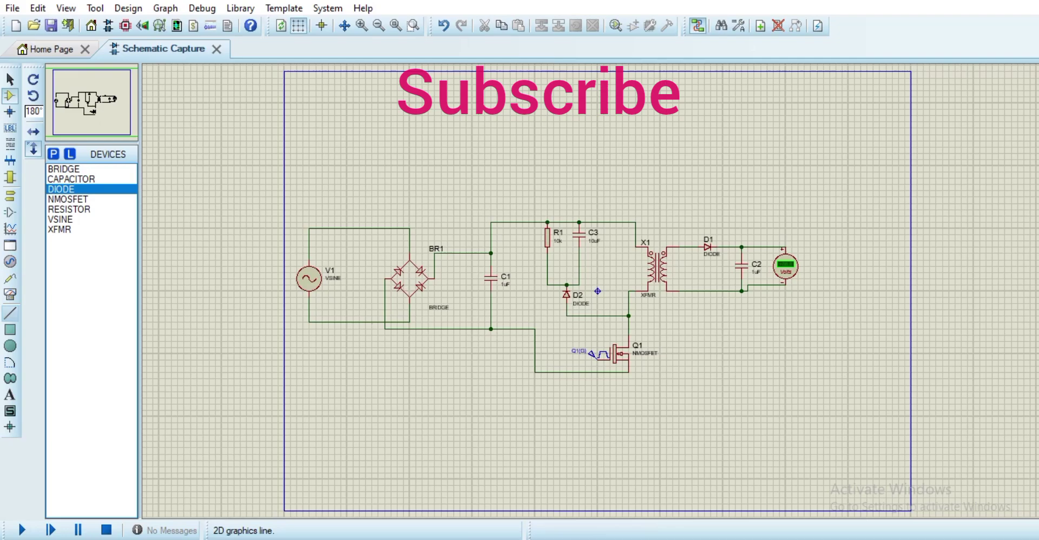
Place a DC VOLTMETER to the right of the MOSFET and wire it across the drain and source.
left_click(10, 294)
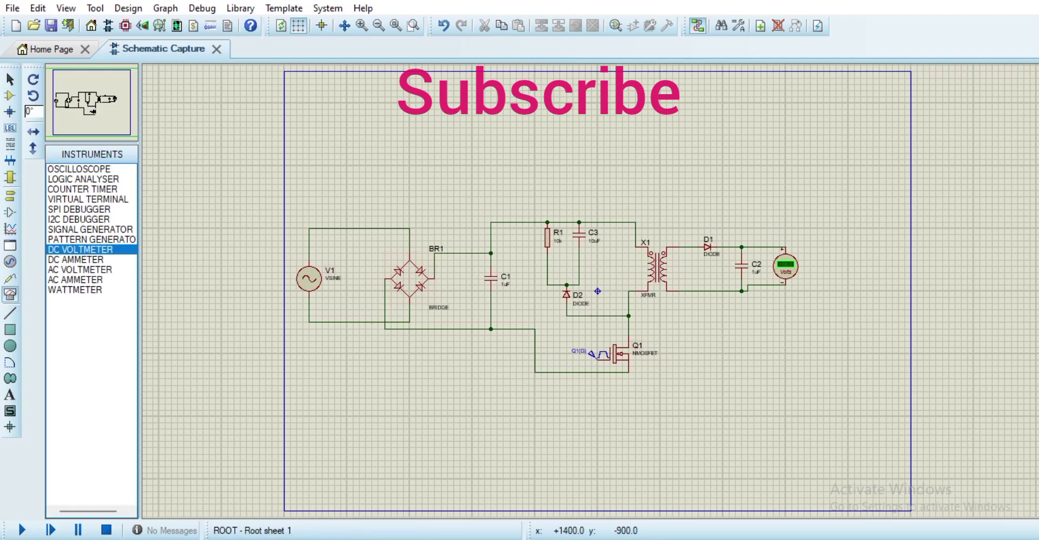
left_click(672, 348)
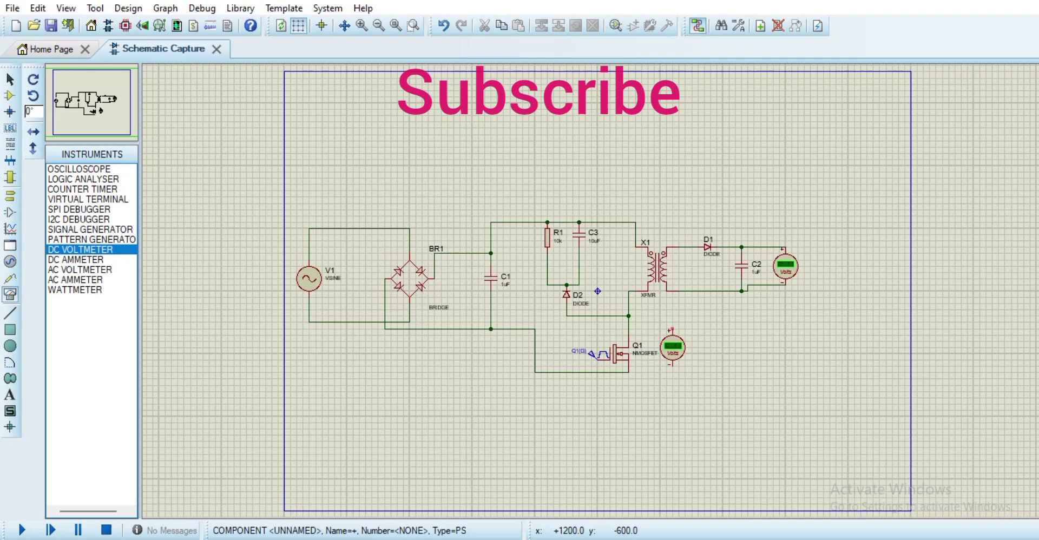
left_click(670, 330)
left_click(629, 330)
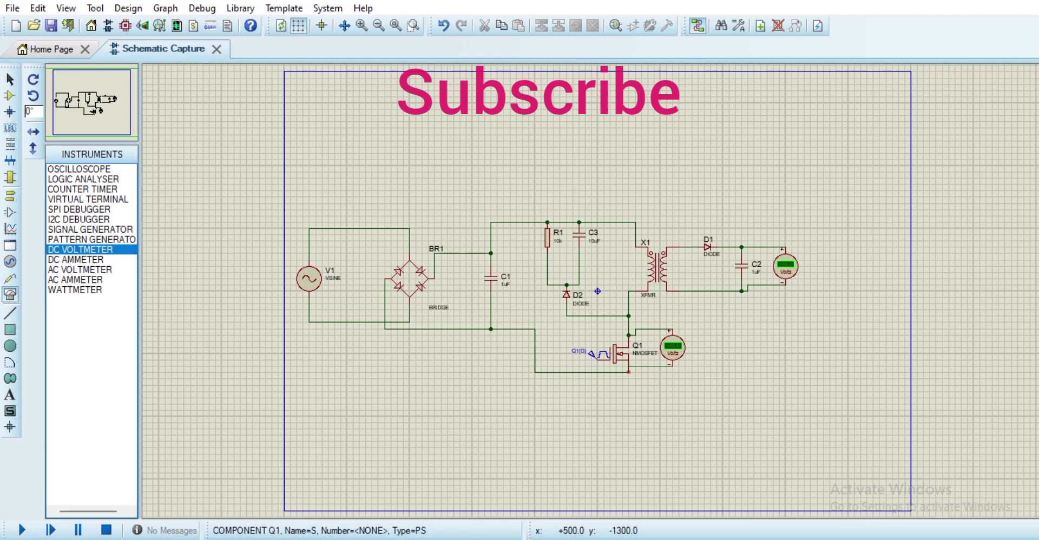
Place GROUND terminals on the lower node of input capacitor C1 and the lower node of output capacitor C2.
left_click(9, 195)
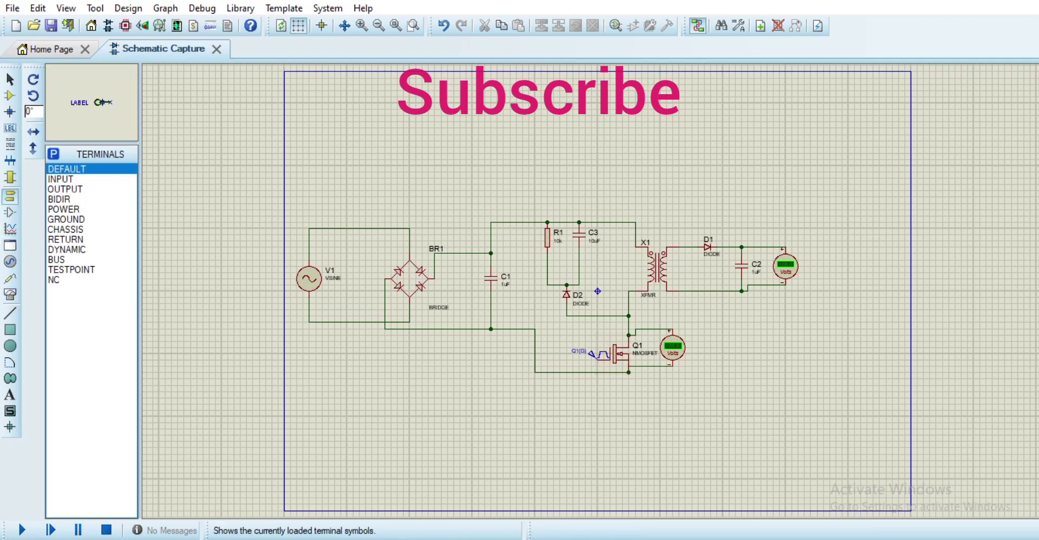
left_click(66, 220)
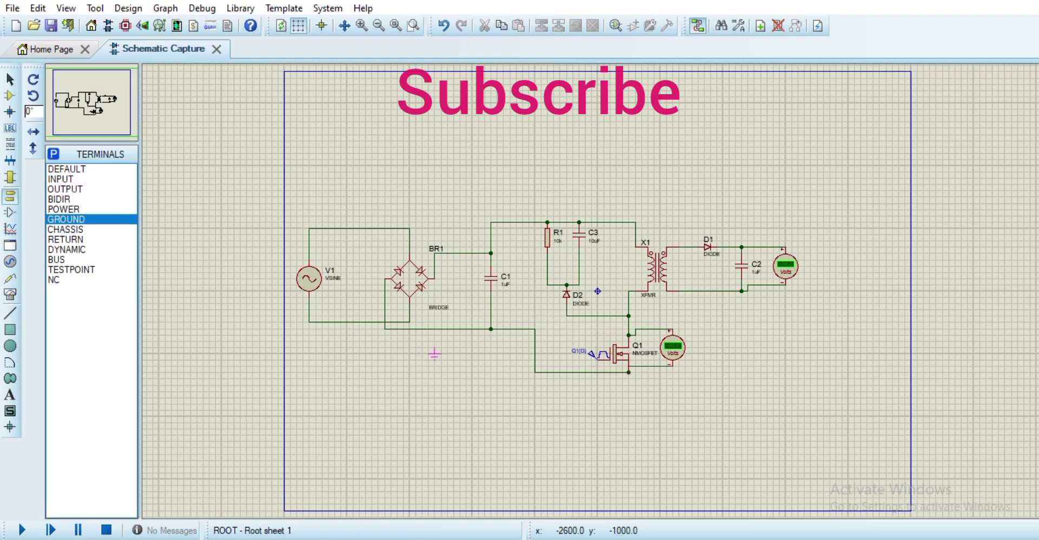
left_click(491, 334)
left_click(741, 295)
Set the capacitance of input capacitor C1 to 470uF.
left_click(491, 279)
left_click(491, 279)
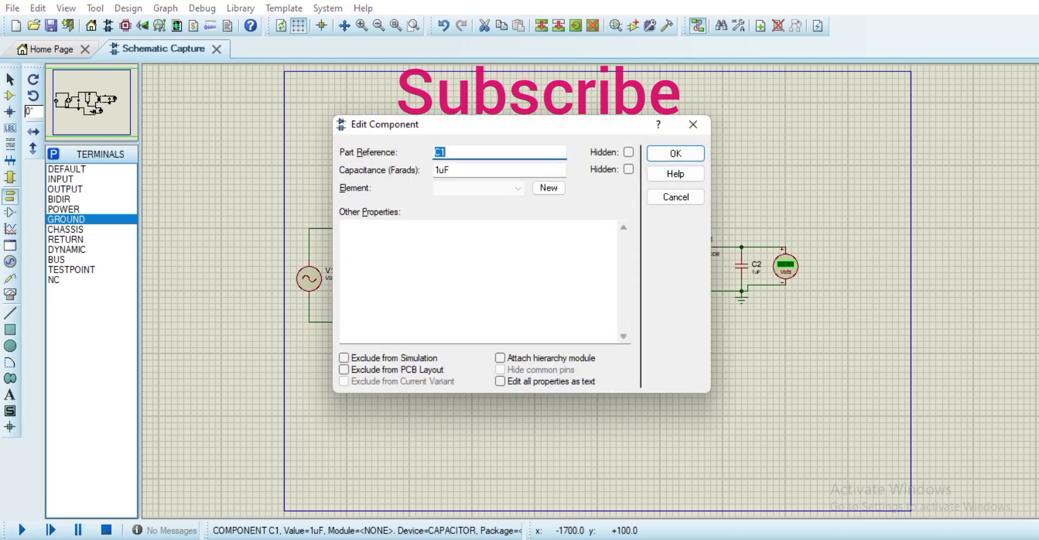
left_click(442, 170)
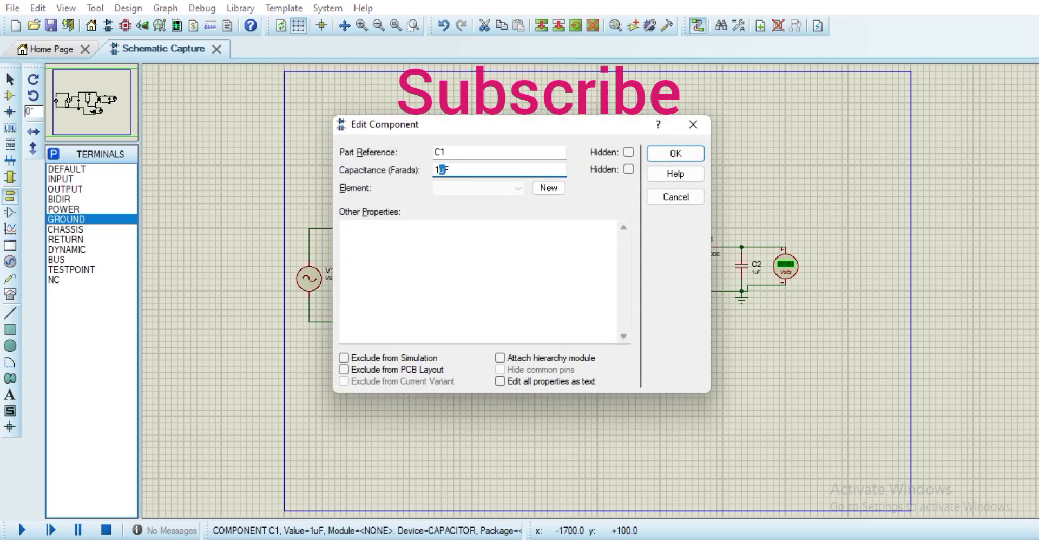
key("BackSpace")
type("470u")
key("Return")
left_click(497, 197)
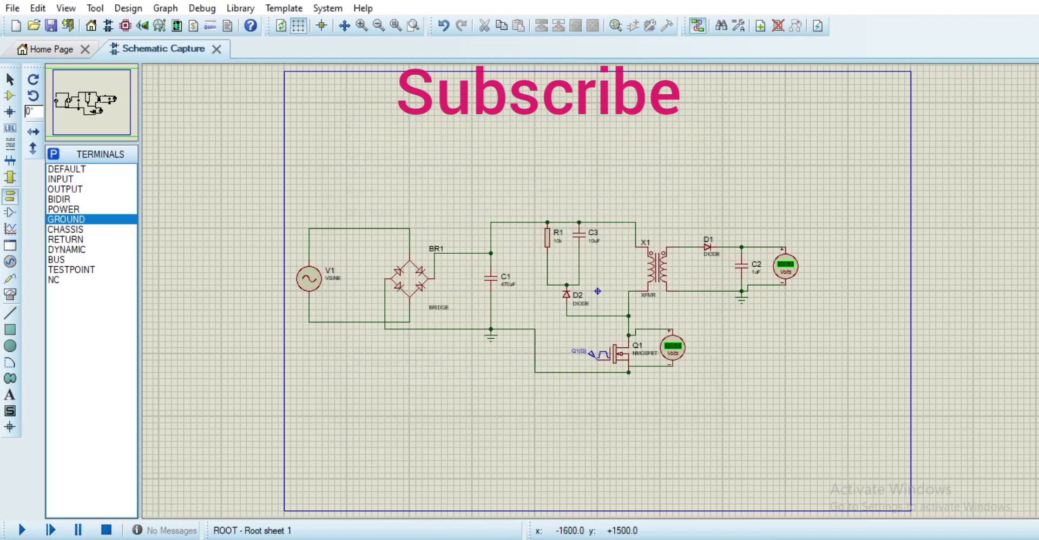
Set the VSINE source V1 to an amplitude of 312 and a frequency of 50.
left_click(309, 279)
left_click(309, 279)
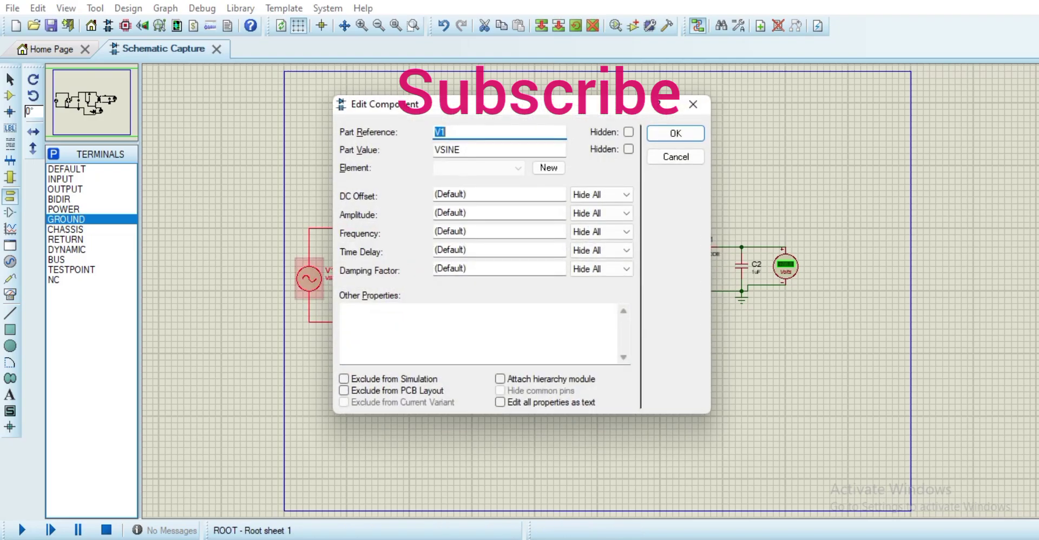
left_click(477, 213)
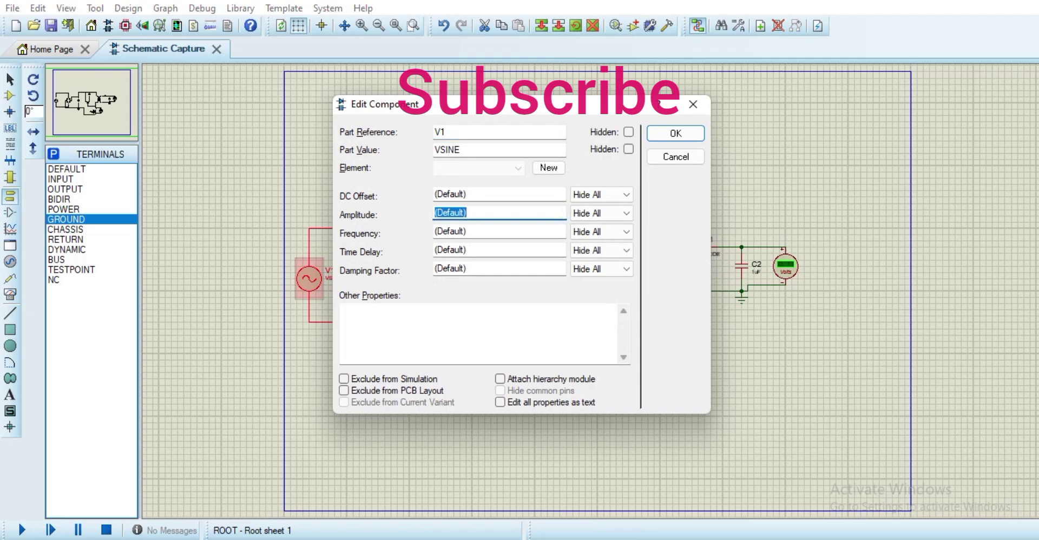
type("312")
key("Tab")
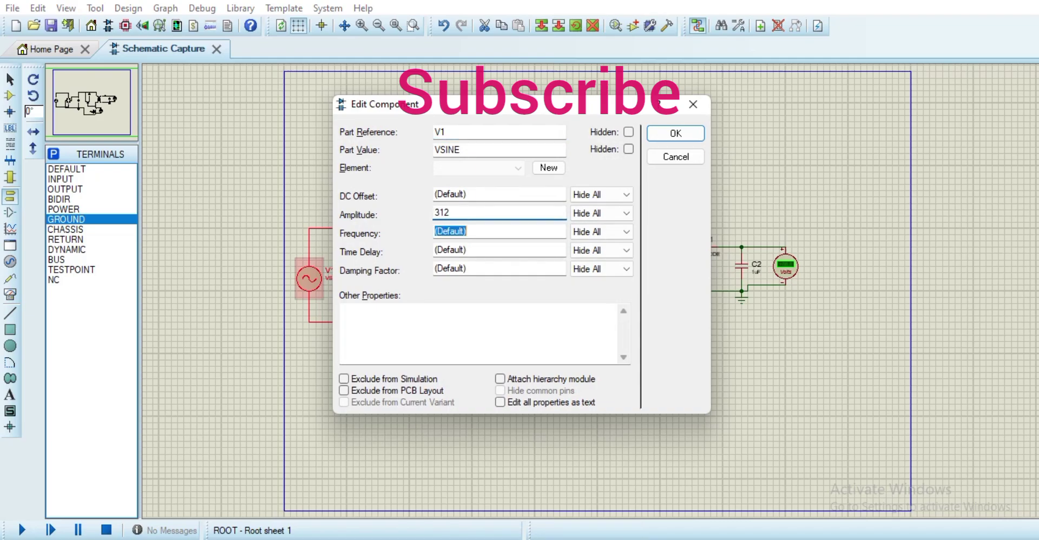
type("50")
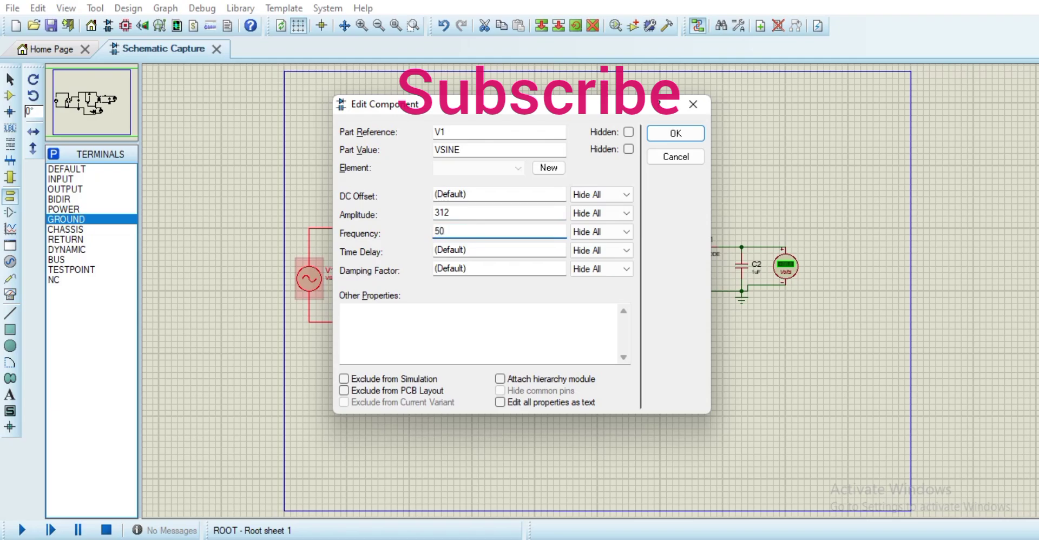
key("Return")
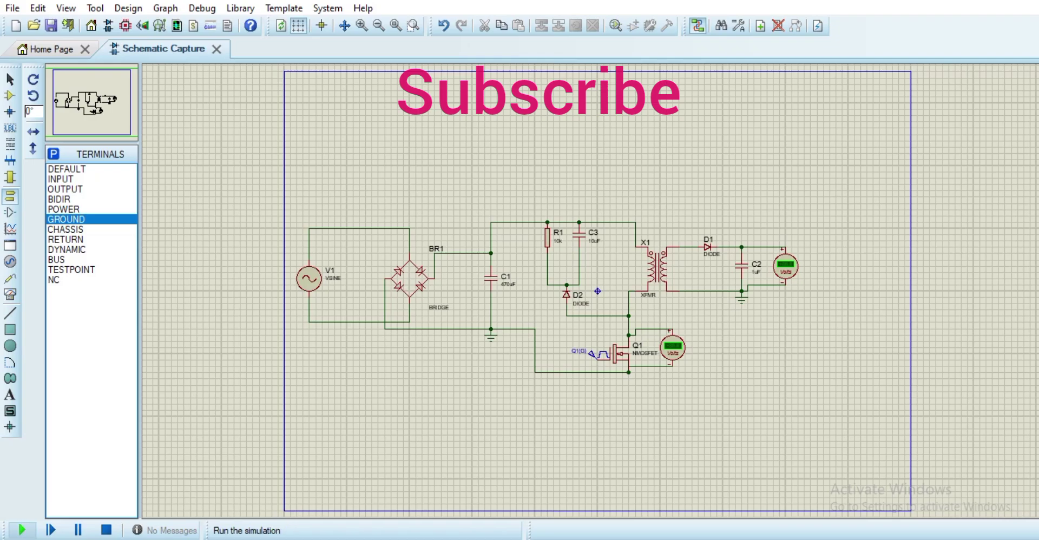
Run the simulation and examine the readings of the output and MOSFET voltmeters.
left_click(22, 530)
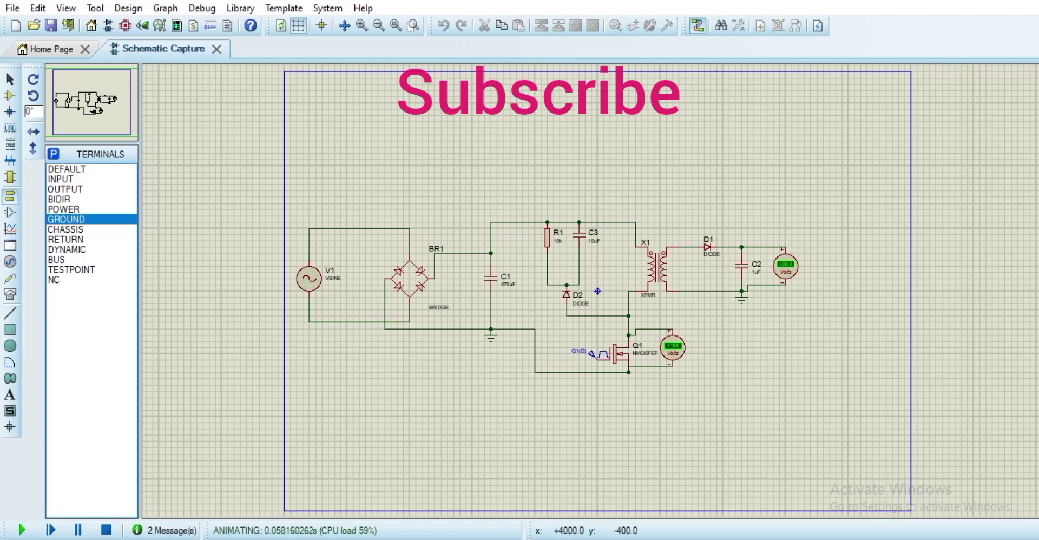
scroll(844, 316, "up", 1)
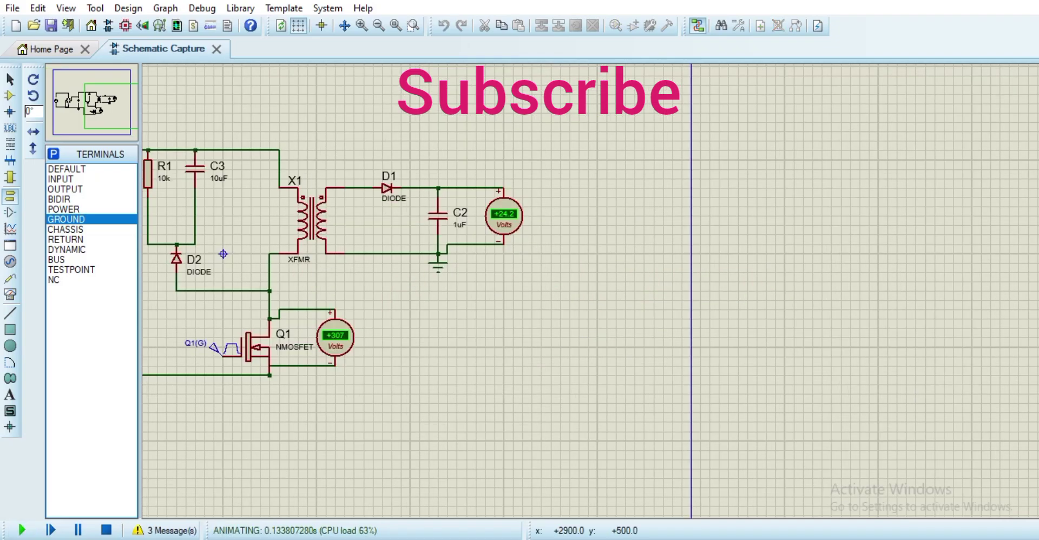
scroll(223, 254, "up", 1)
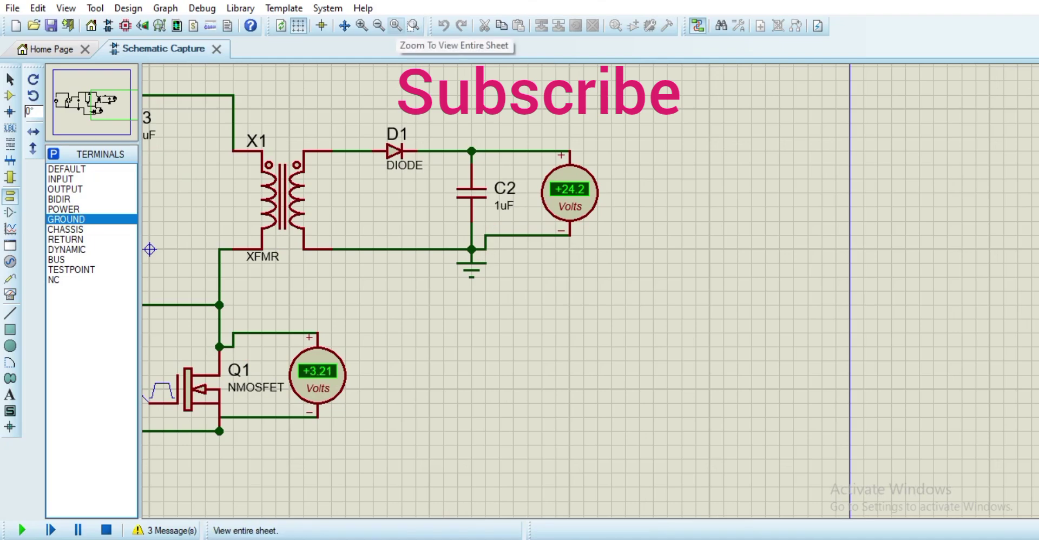
left_click(395, 26)
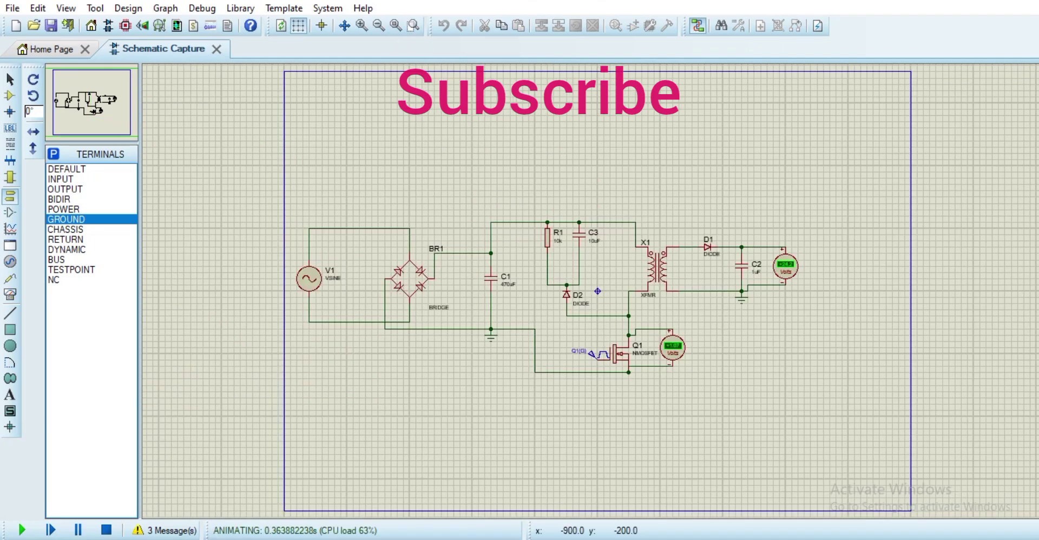
Stop the simulation, set the turns ratio (Np/Ns) of transformer X1 to 10, and rerun it.
scroll(597, 292, "up", 2)
scroll(677, 270, "down", 1)
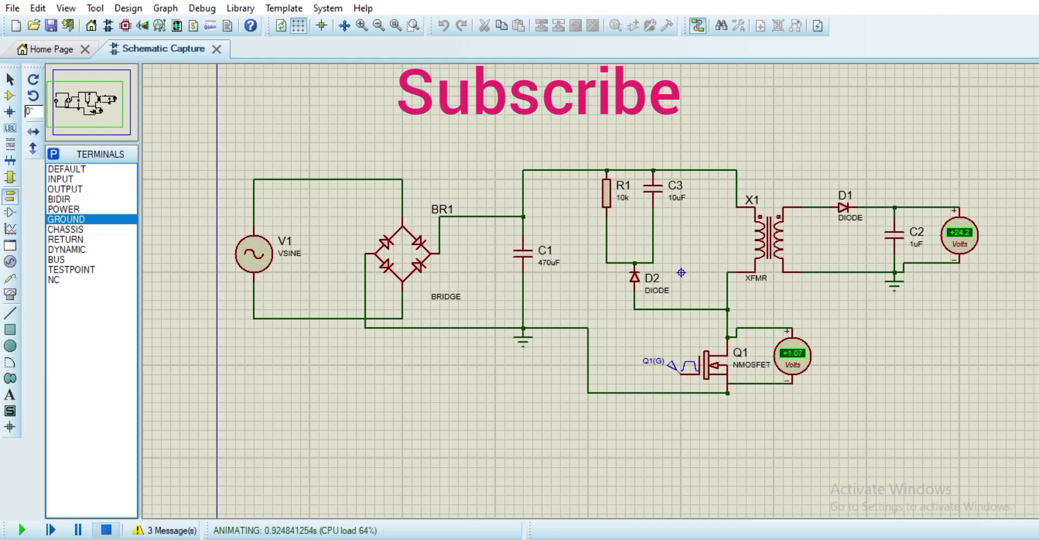
left_click(106, 530)
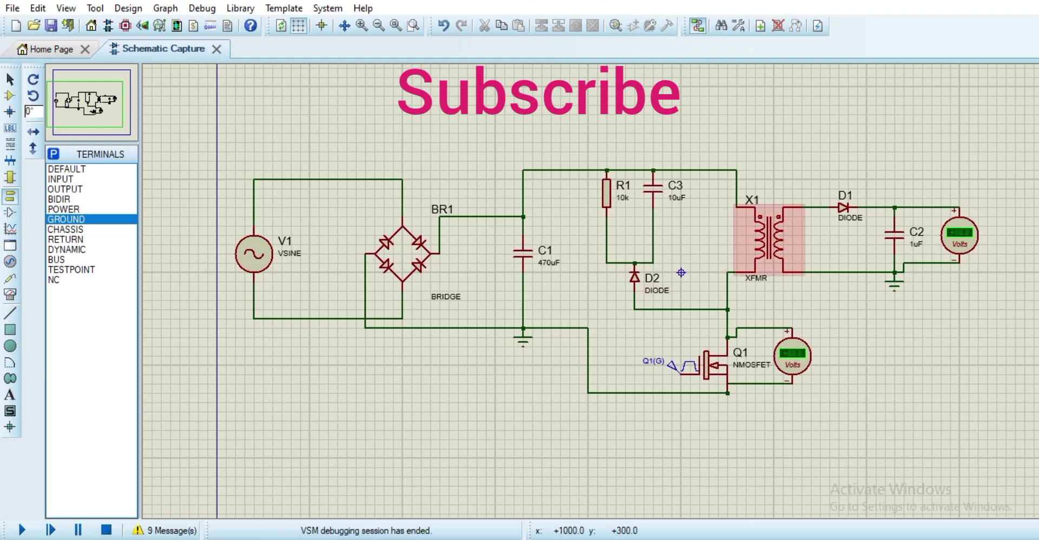
double_click(774, 245)
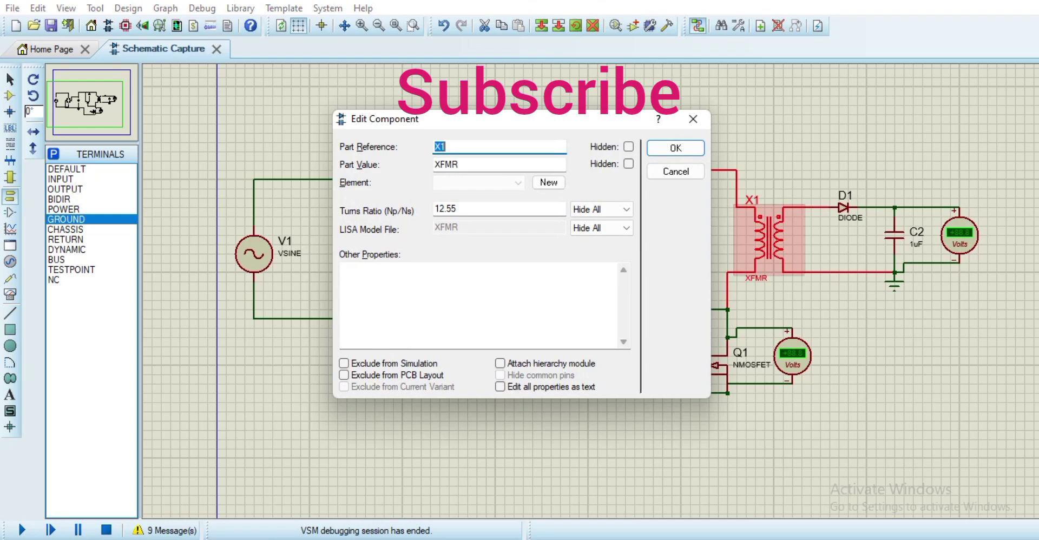
double_click(445, 209)
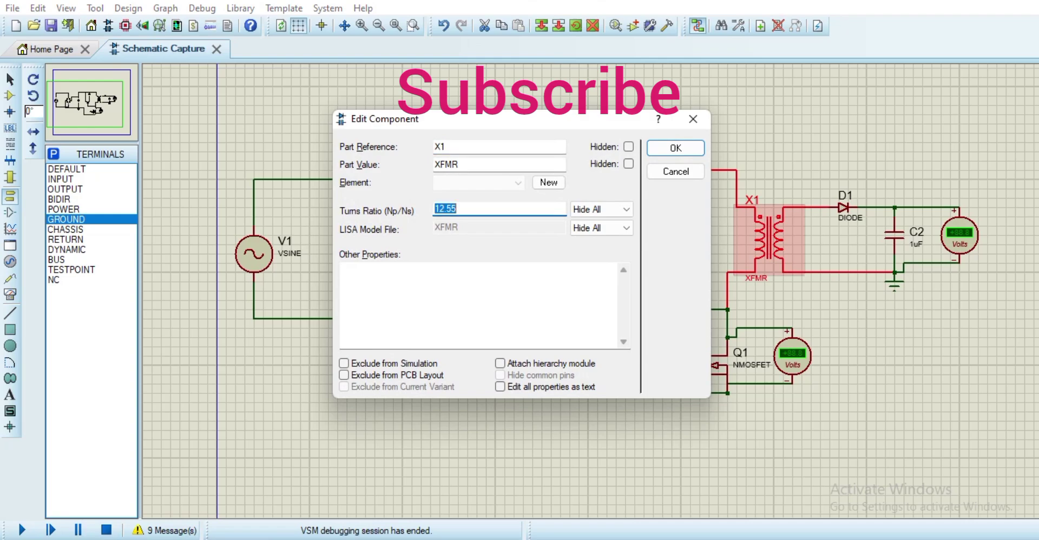
type("10")
key("Return")
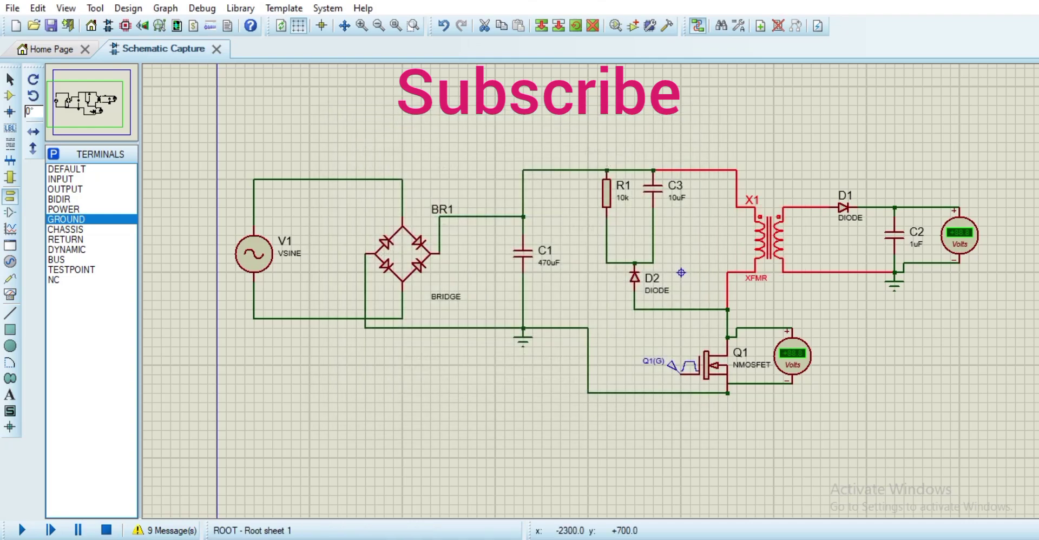
left_click(467, 189)
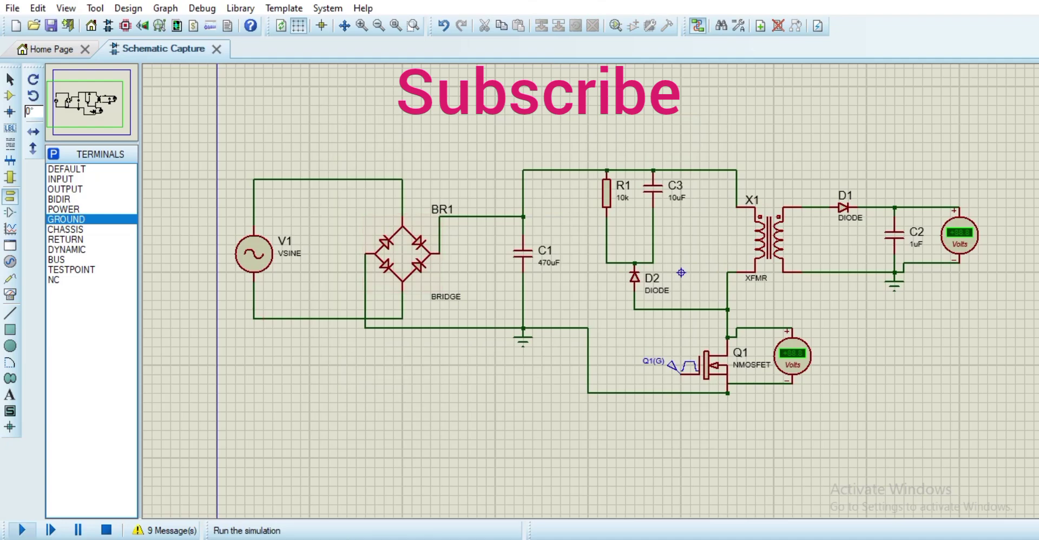
left_click(22, 530)
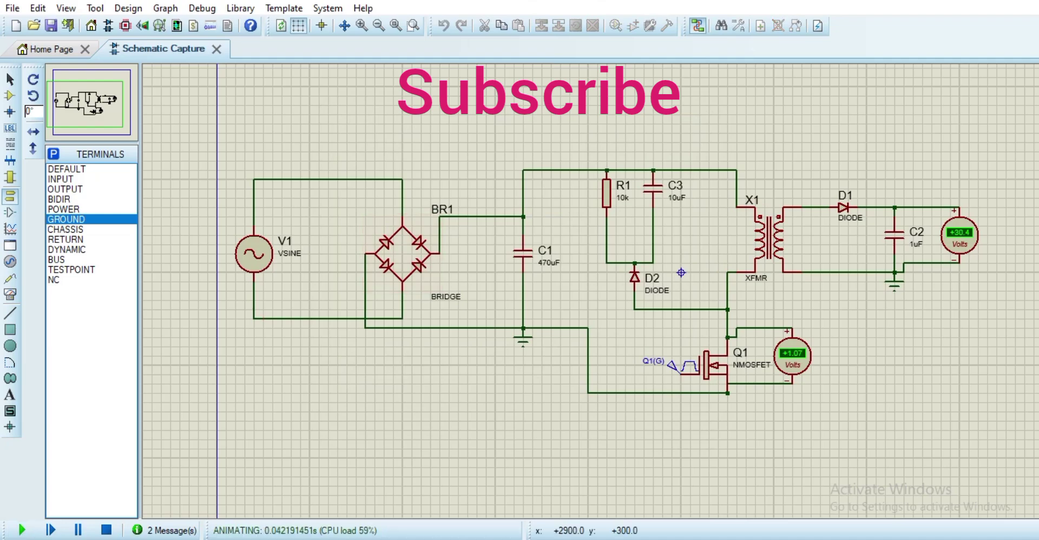